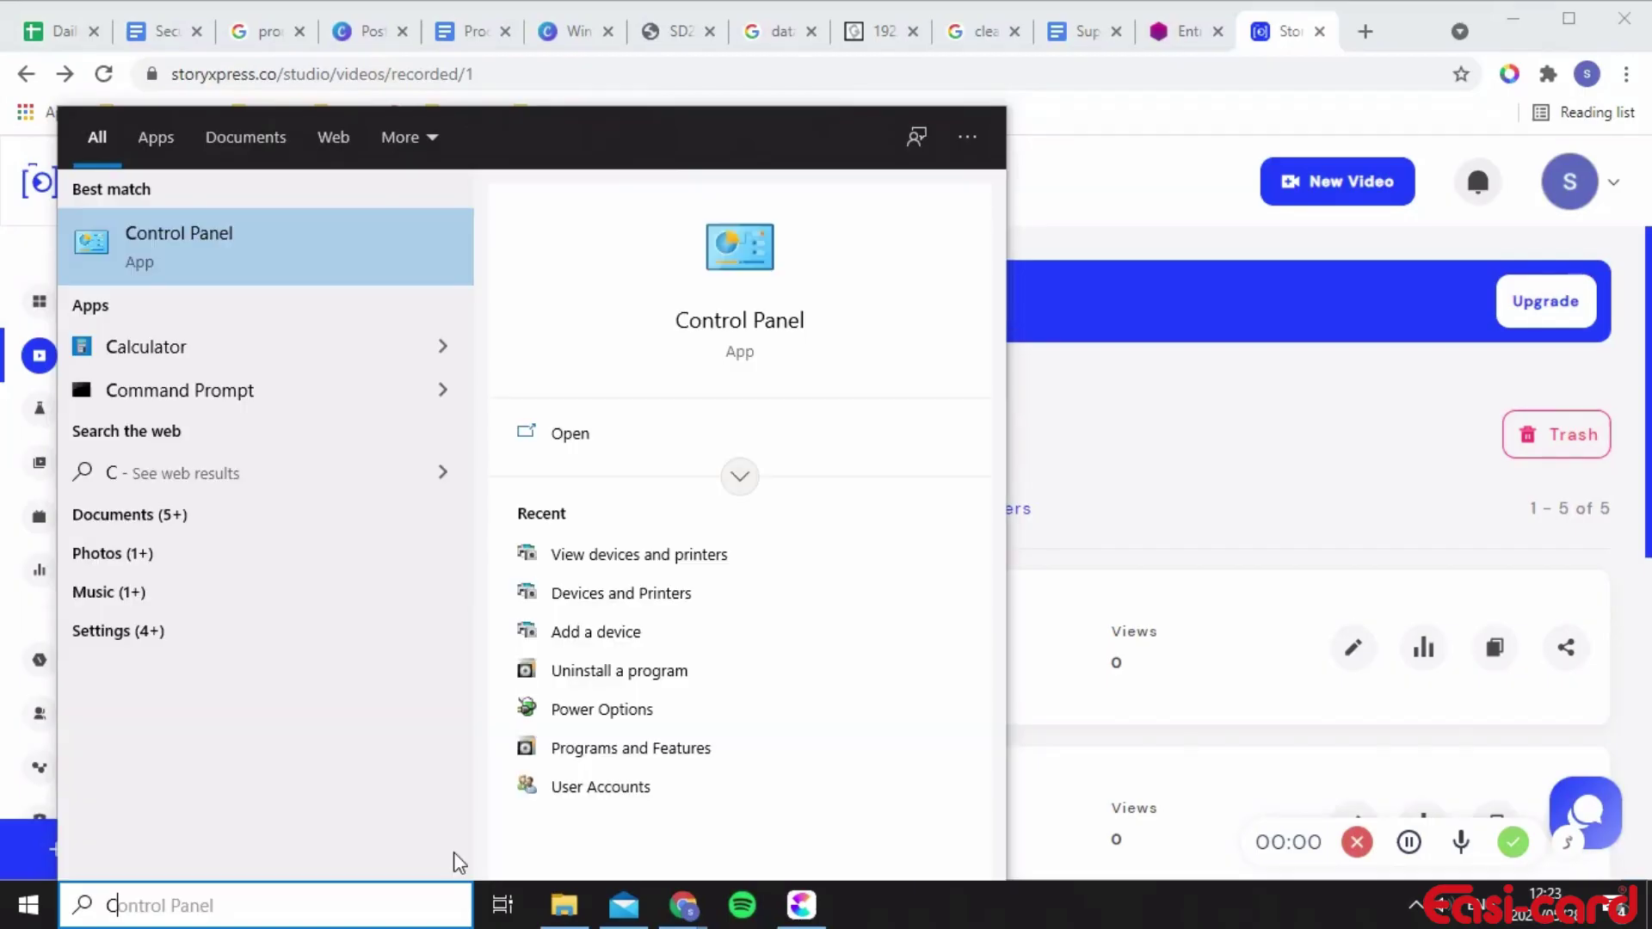
# Step: Search the Start menu for 'Control' and launch Control Panel
pyautogui.write('ontrol')
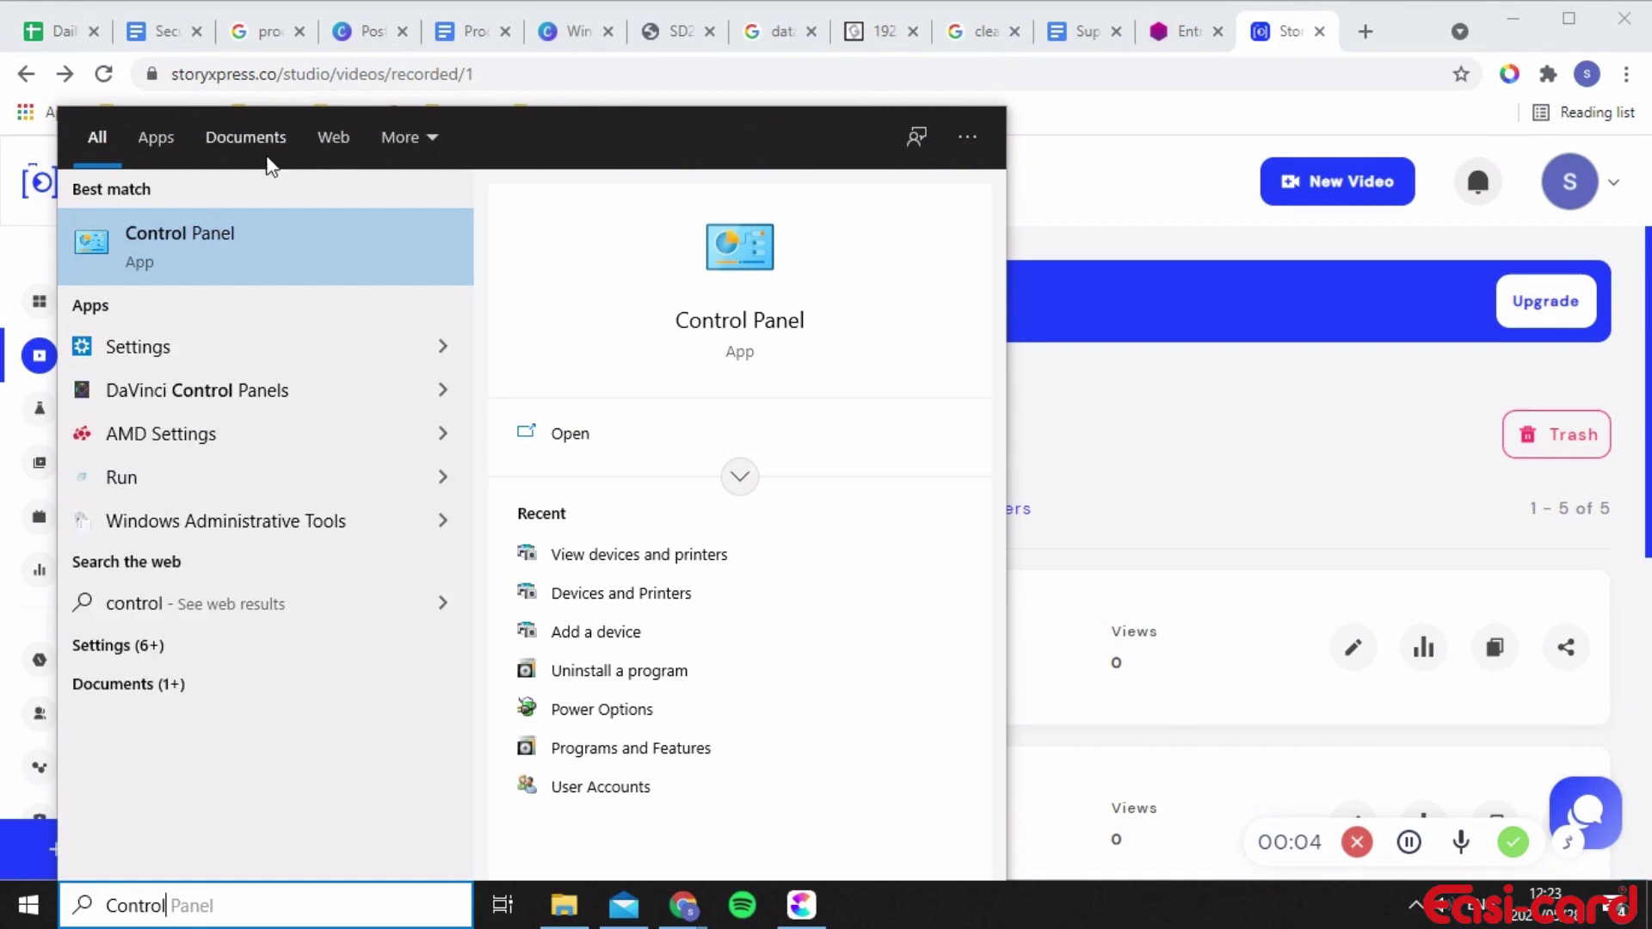
pyautogui.click(268, 246)
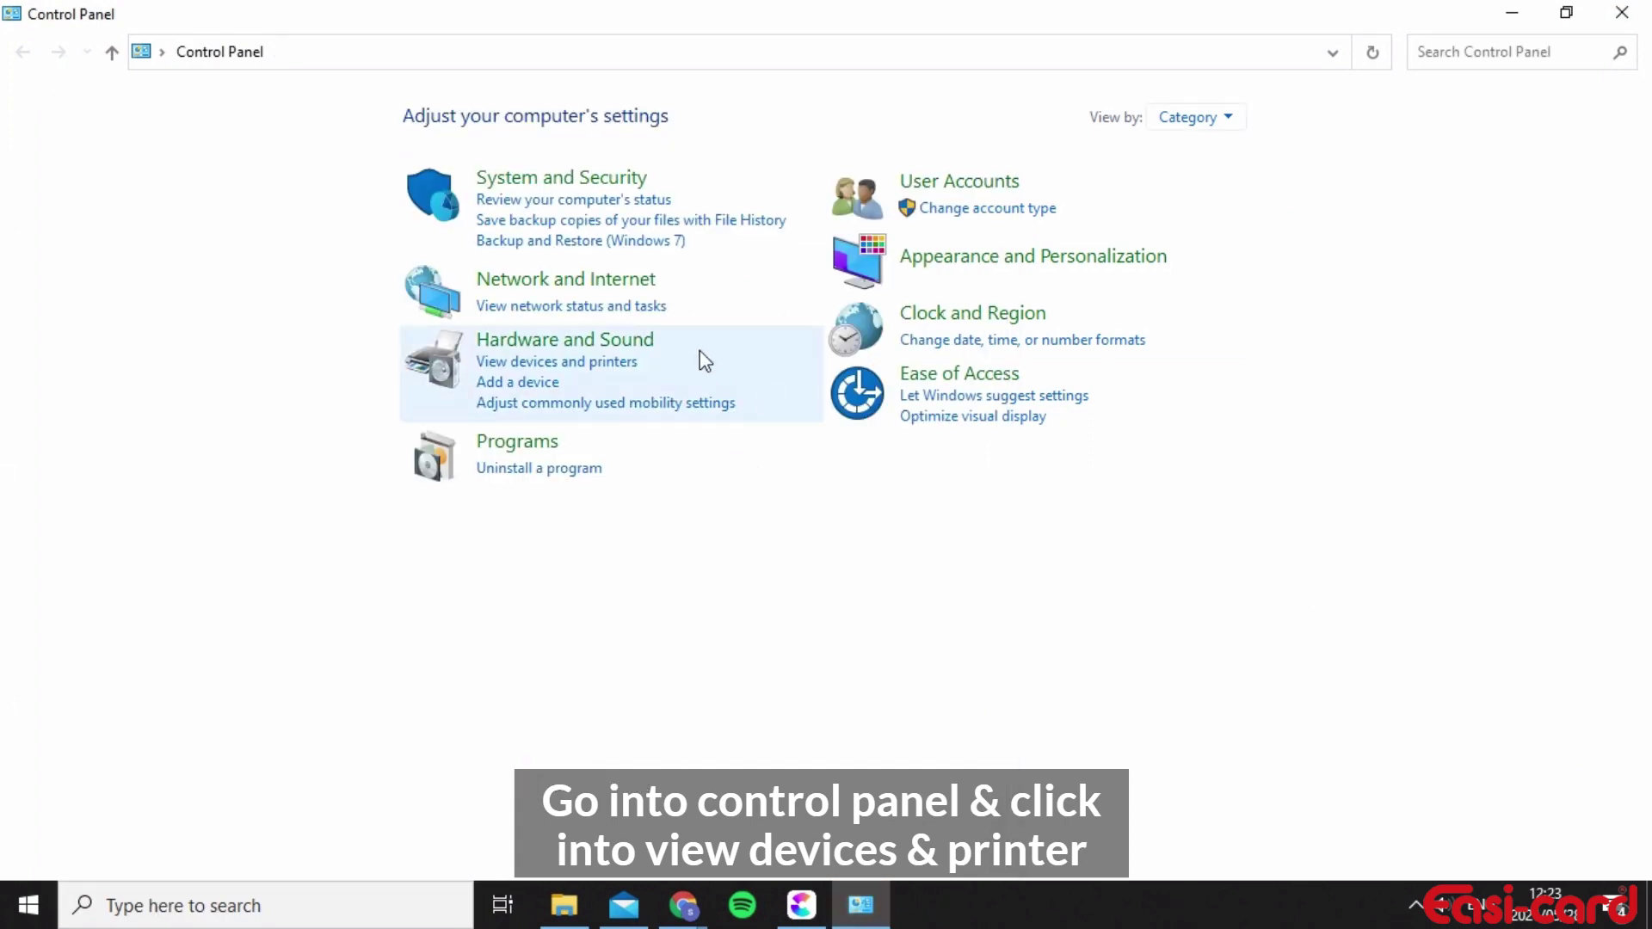
# Step: Find XPS Card Printer (Copy 2)'s port configuration and select its IP address 169.254.1.1
pyautogui.click(614, 365)
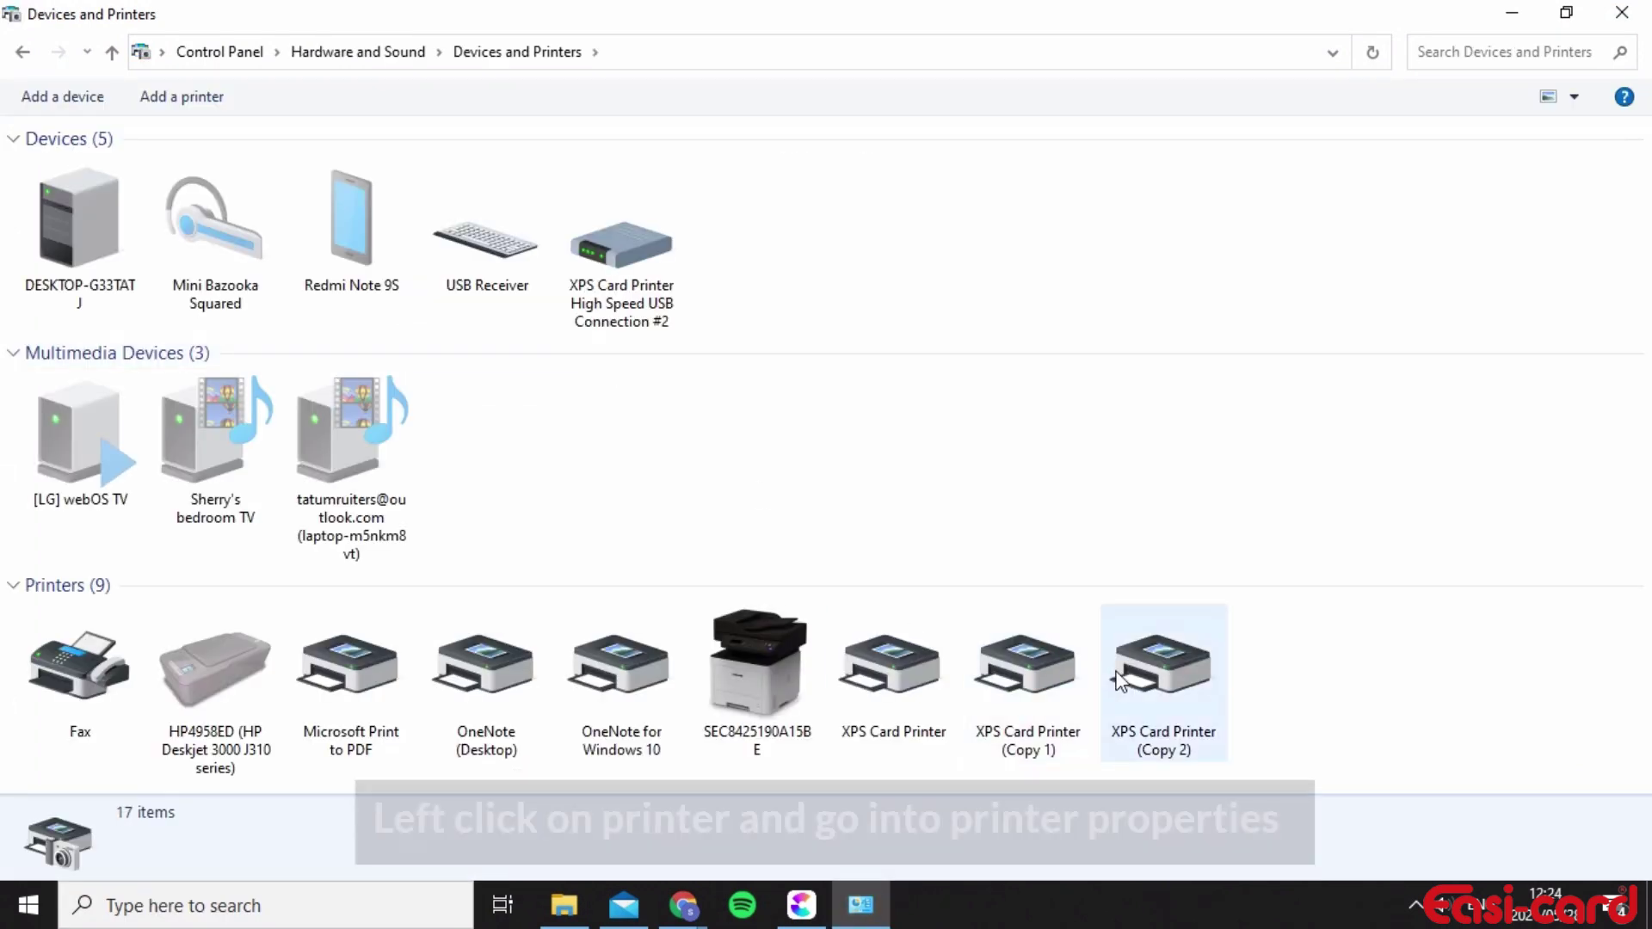
pyautogui.click(1119, 680)
pyautogui.rightClick(1151, 685)
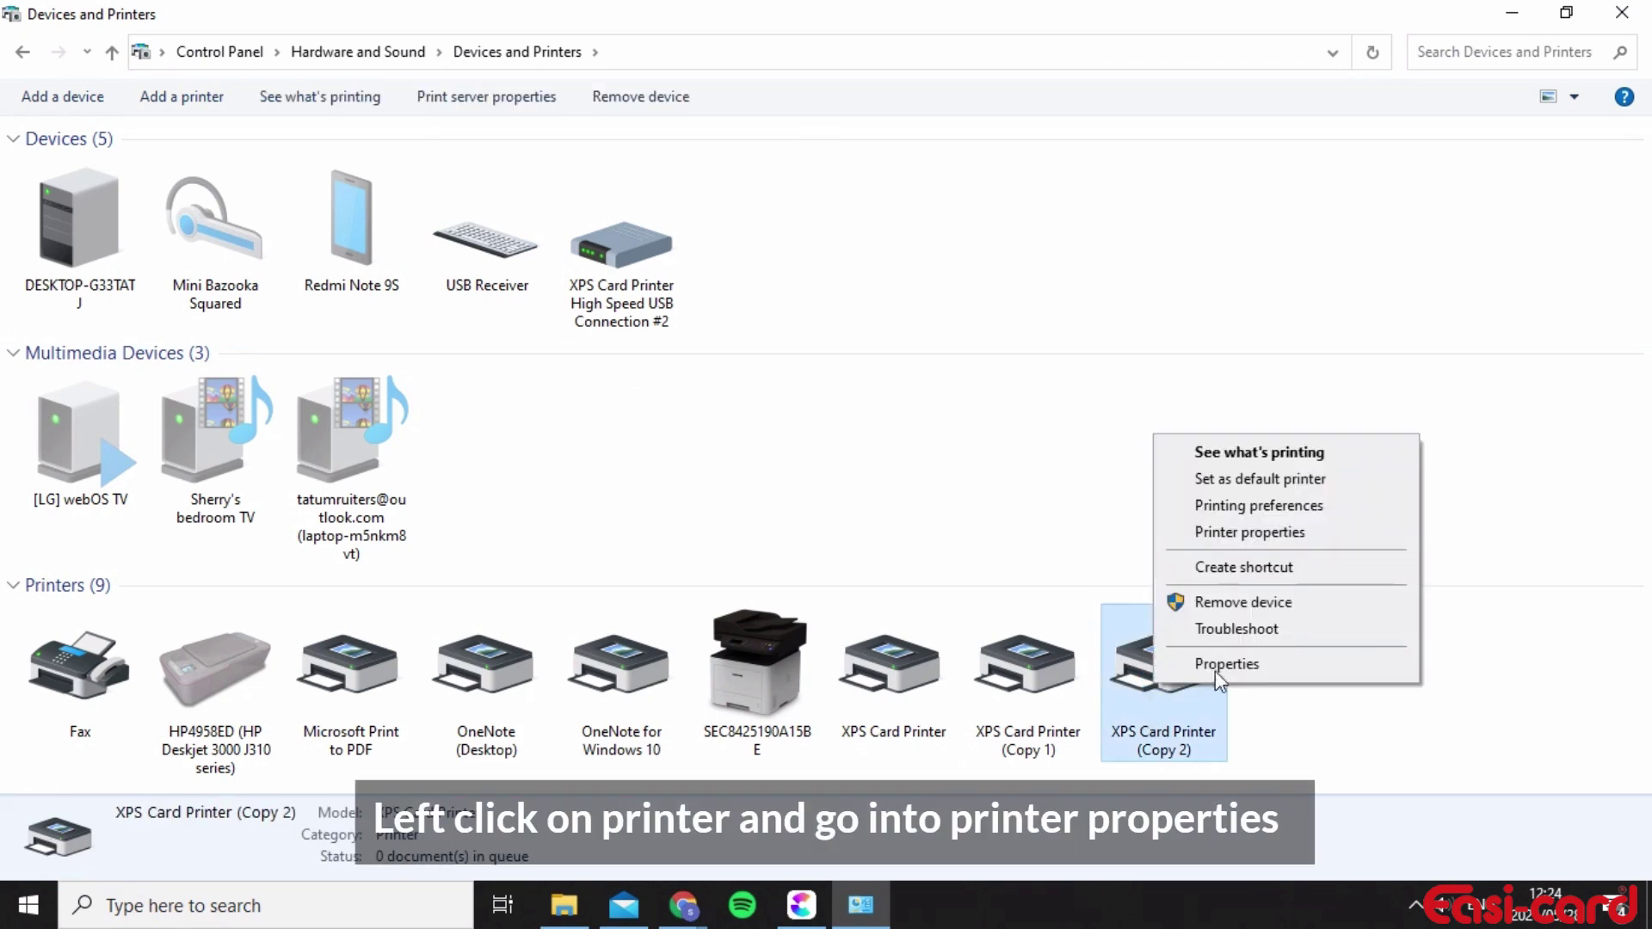
pyautogui.click(1282, 533)
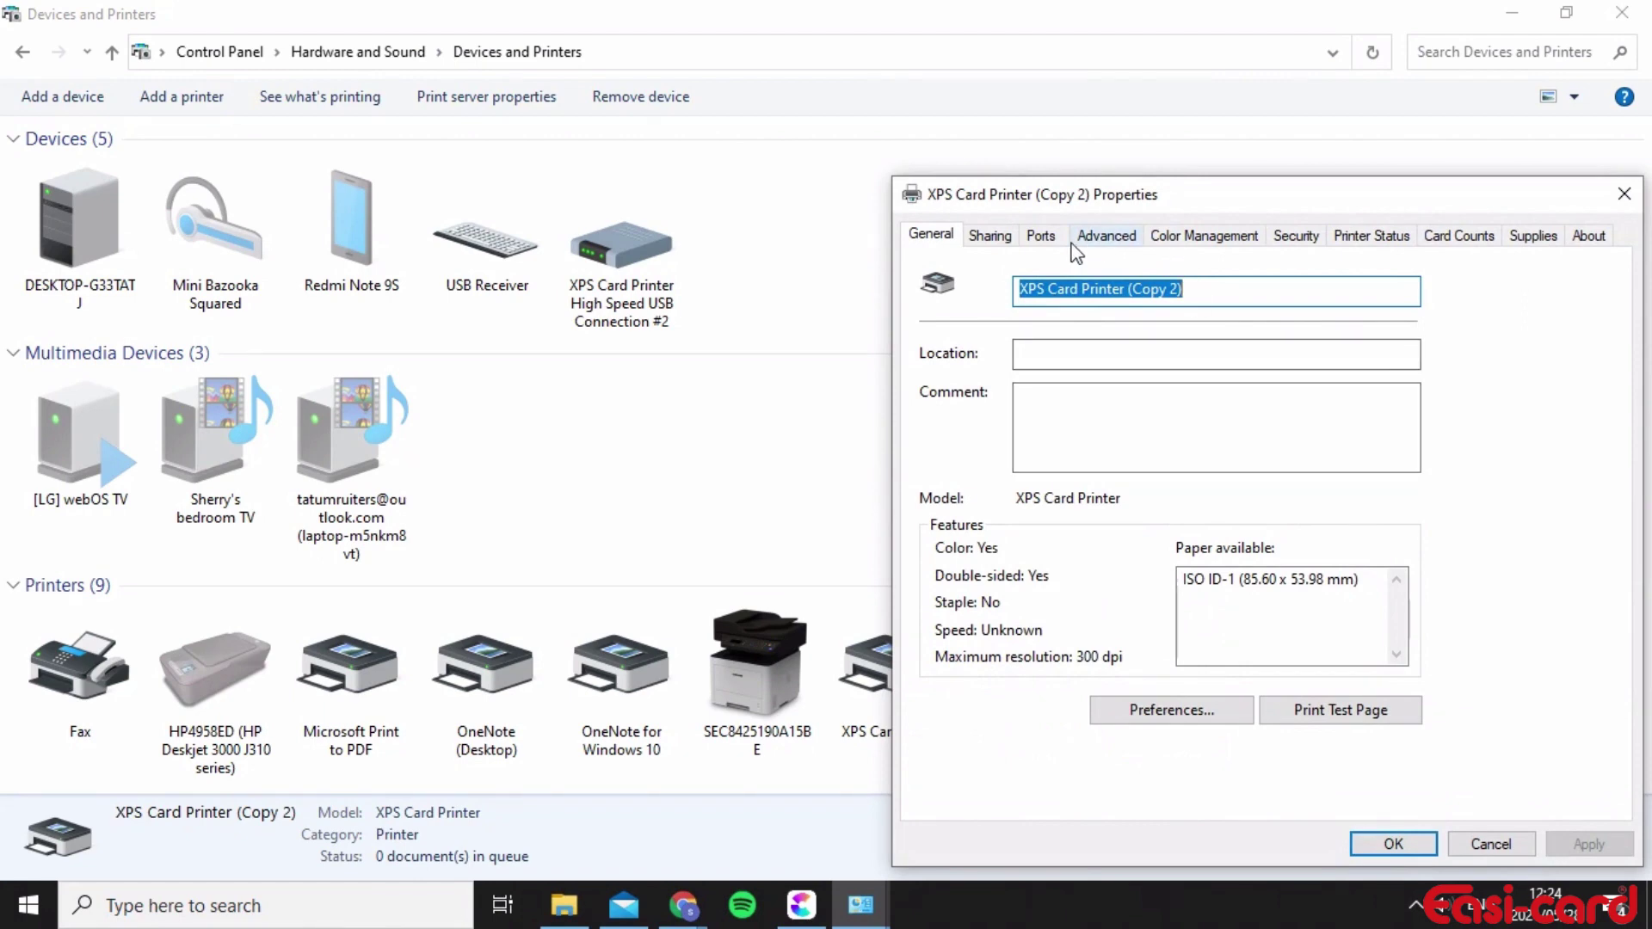
pyautogui.click(1040, 236)
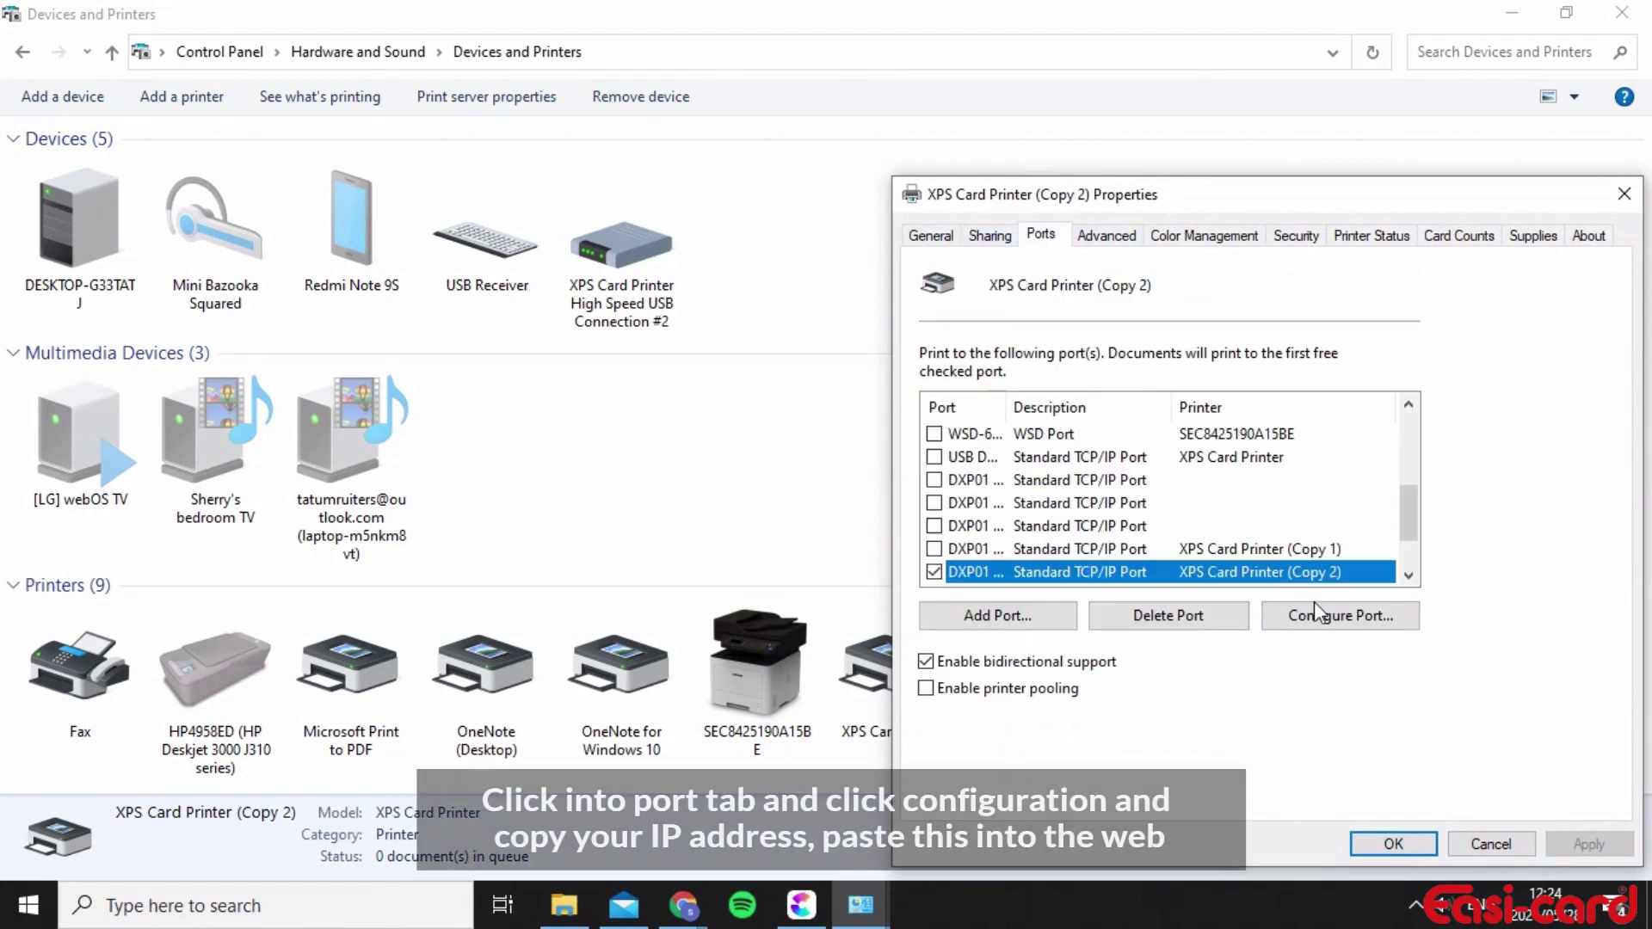
pyautogui.click(1359, 615)
pyautogui.press('Tab')
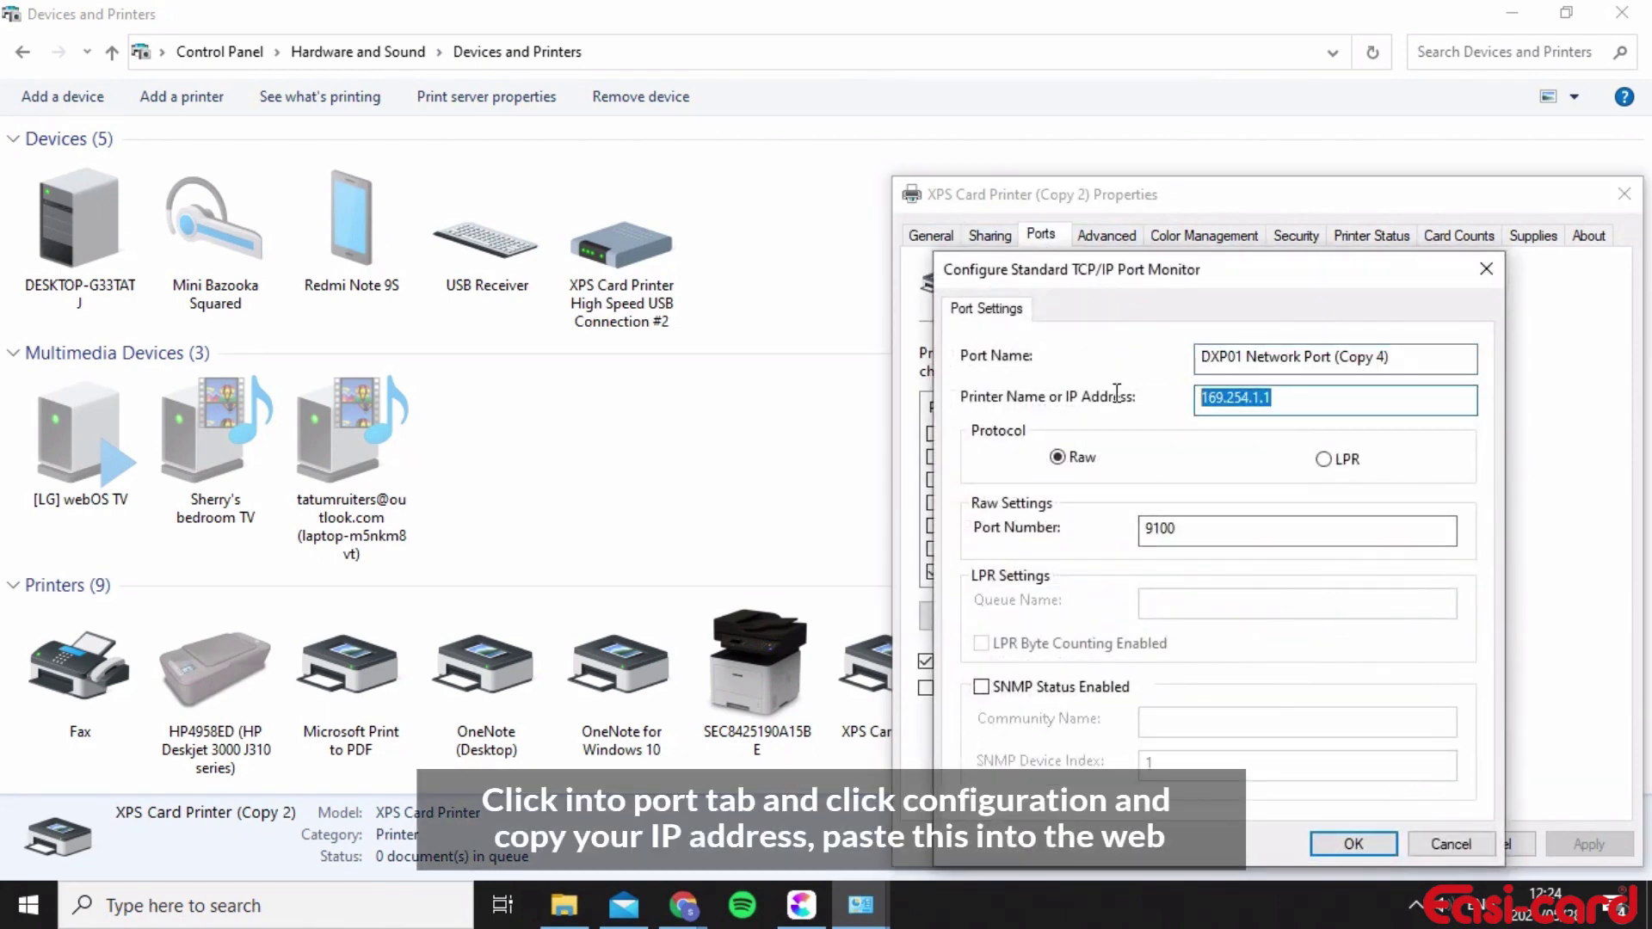
# Step: Load 169.254.1.1 in a new Chrome tab to reach the Sigma DS2 dashboard
pyautogui.click(683, 905)
pyautogui.click(654, 793)
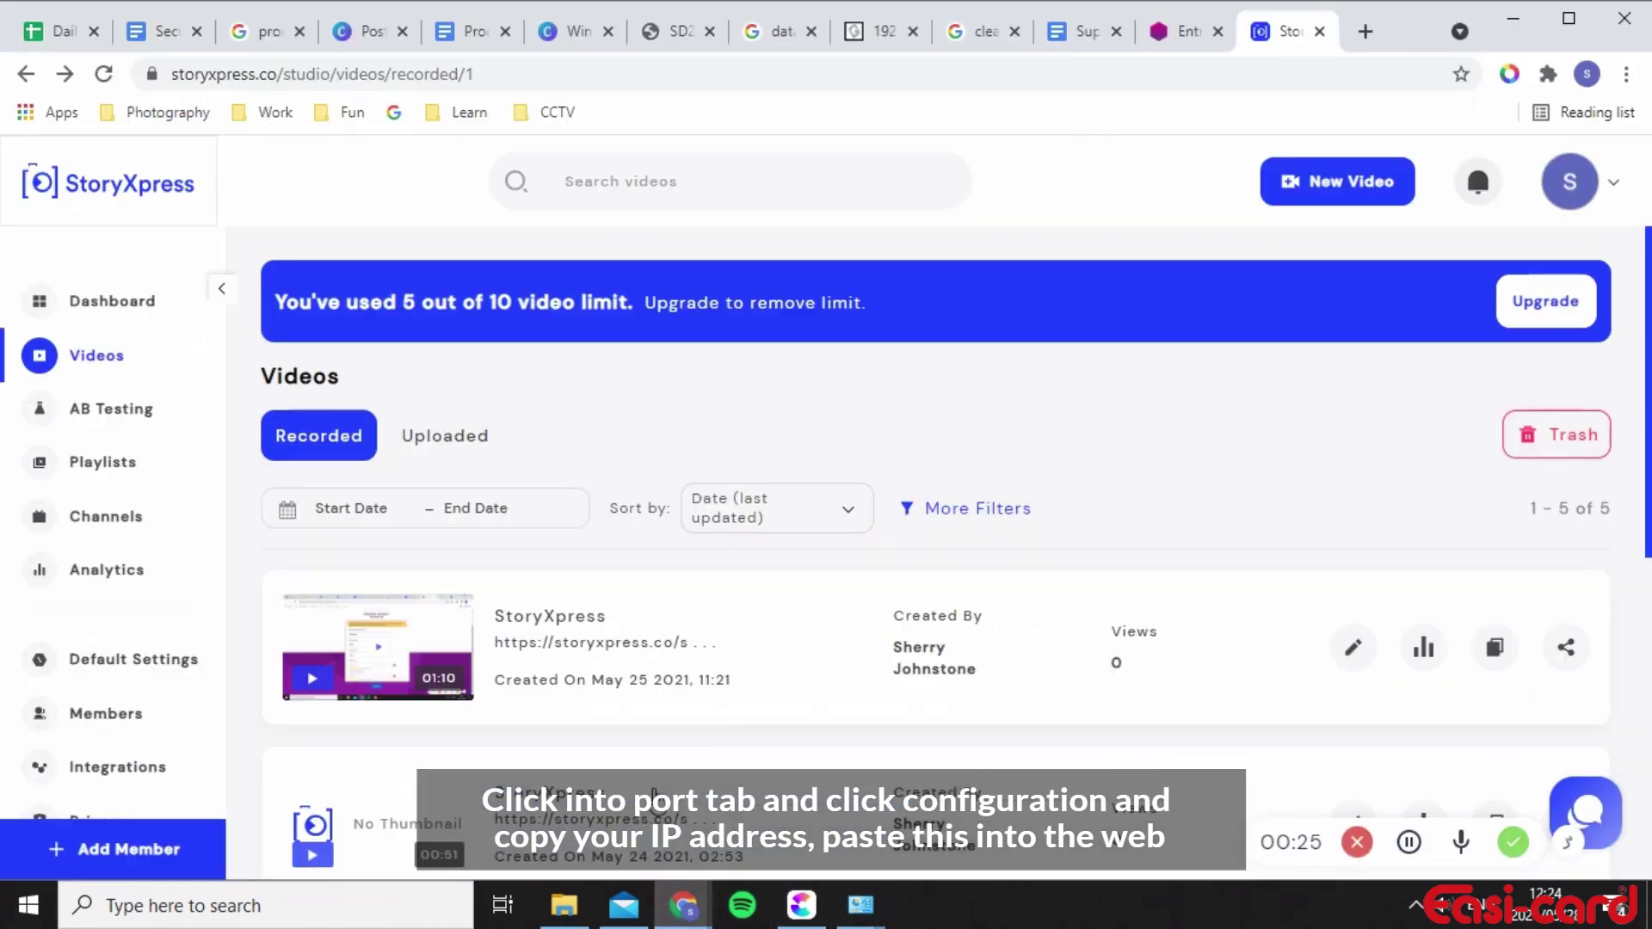
pyautogui.click(1357, 33)
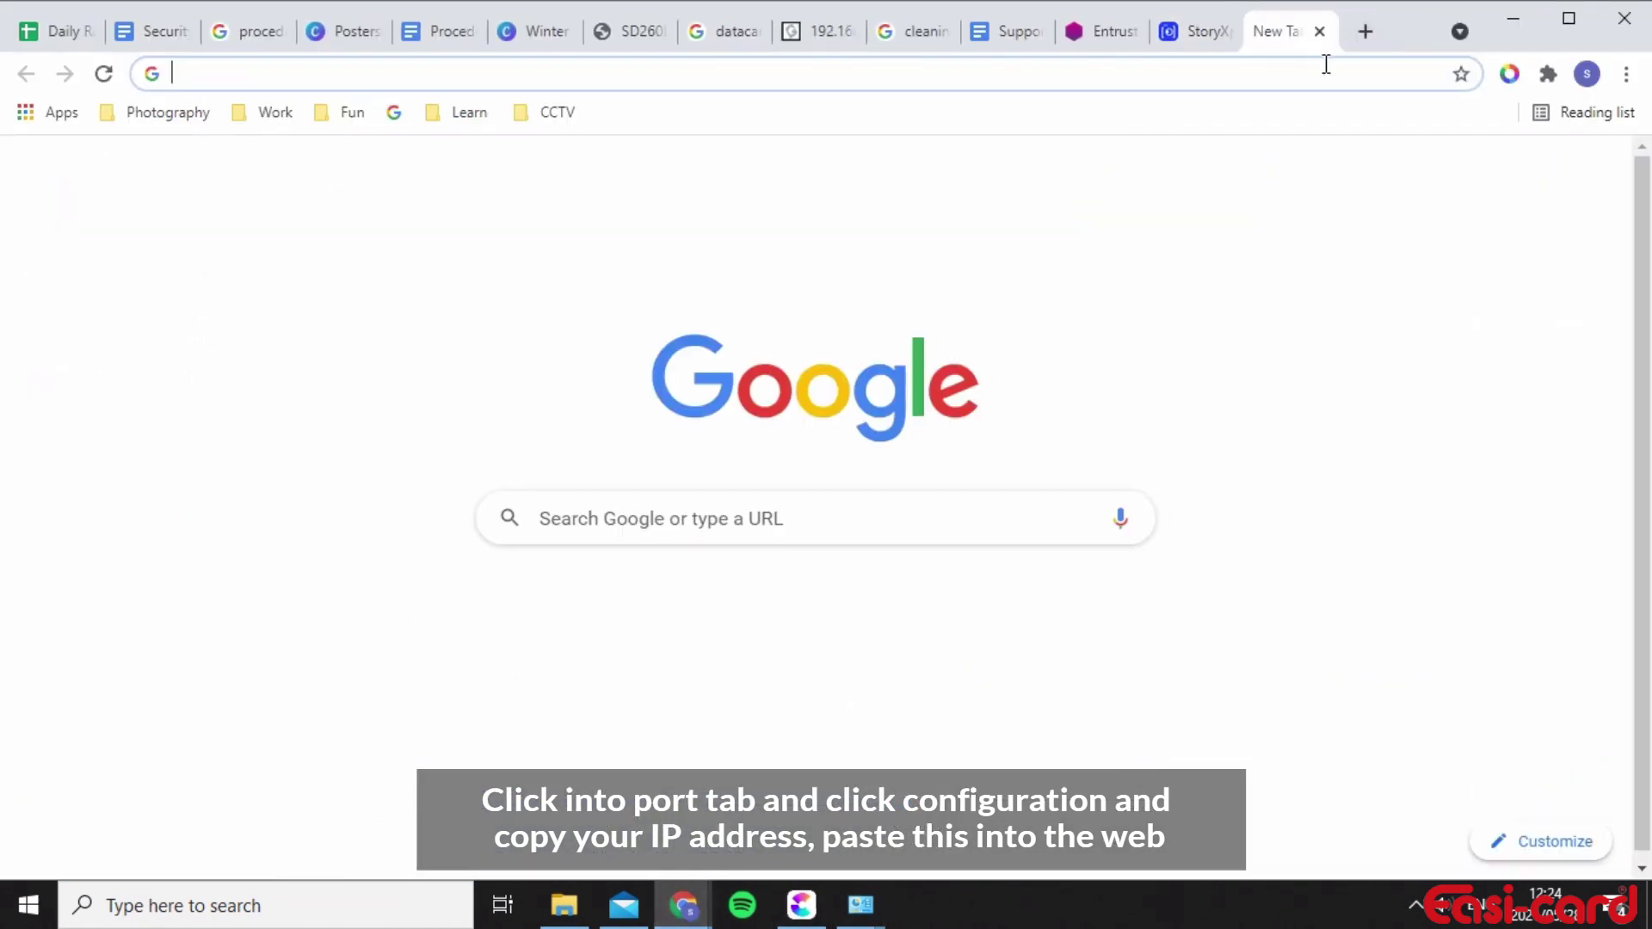
pyautogui.hotkey('ctrl', 'v')
pyautogui.press('Return')
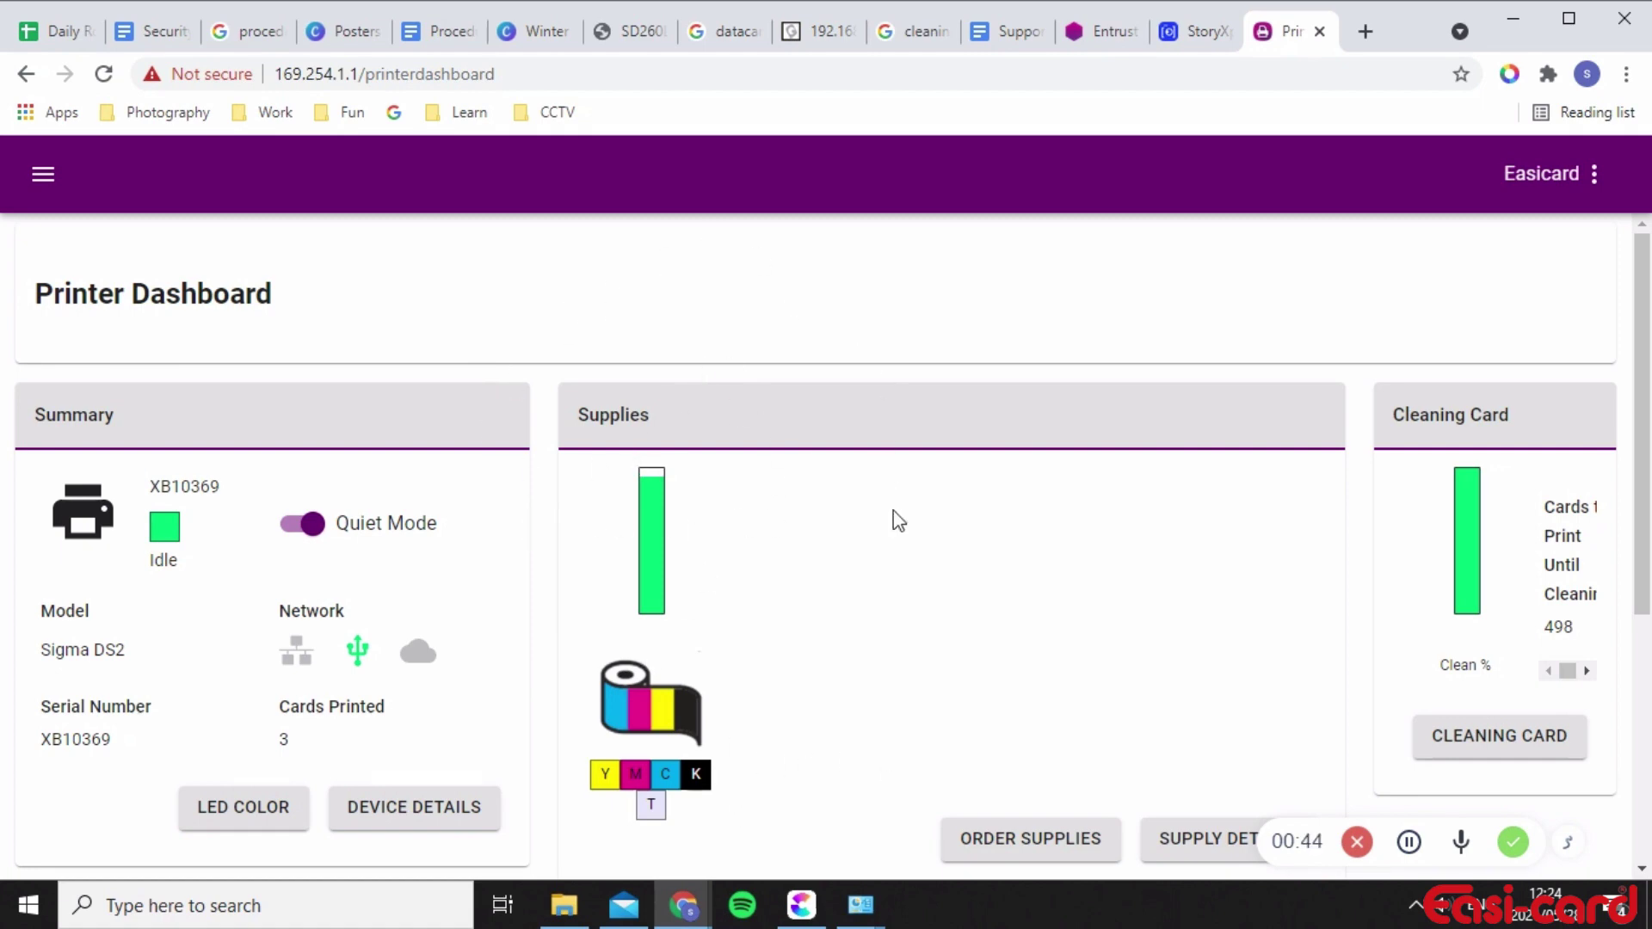
pyautogui.scroll(-2, 952, 583)
pyautogui.scroll(2, 952, 583)
pyautogui.click(1588, 672)
pyautogui.click(1547, 672)
pyautogui.click(1586, 671)
pyautogui.click(1550, 670)
pyautogui.click(1586, 671)
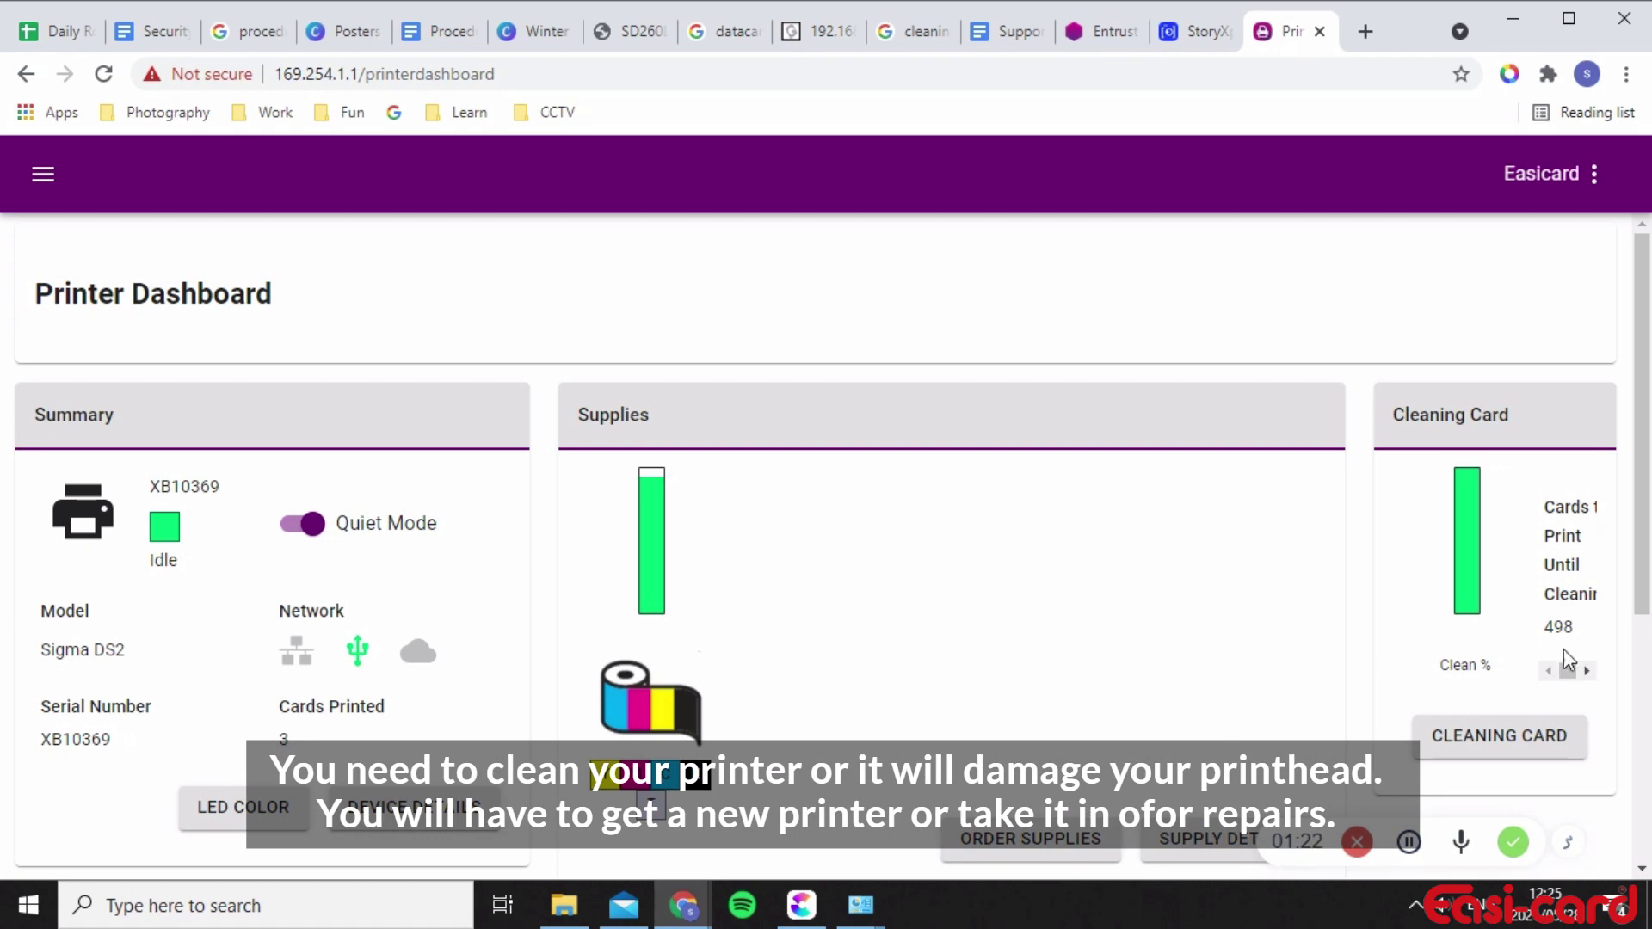
pyautogui.moveTo(1560, 627); pyautogui.dragTo(1588, 637)
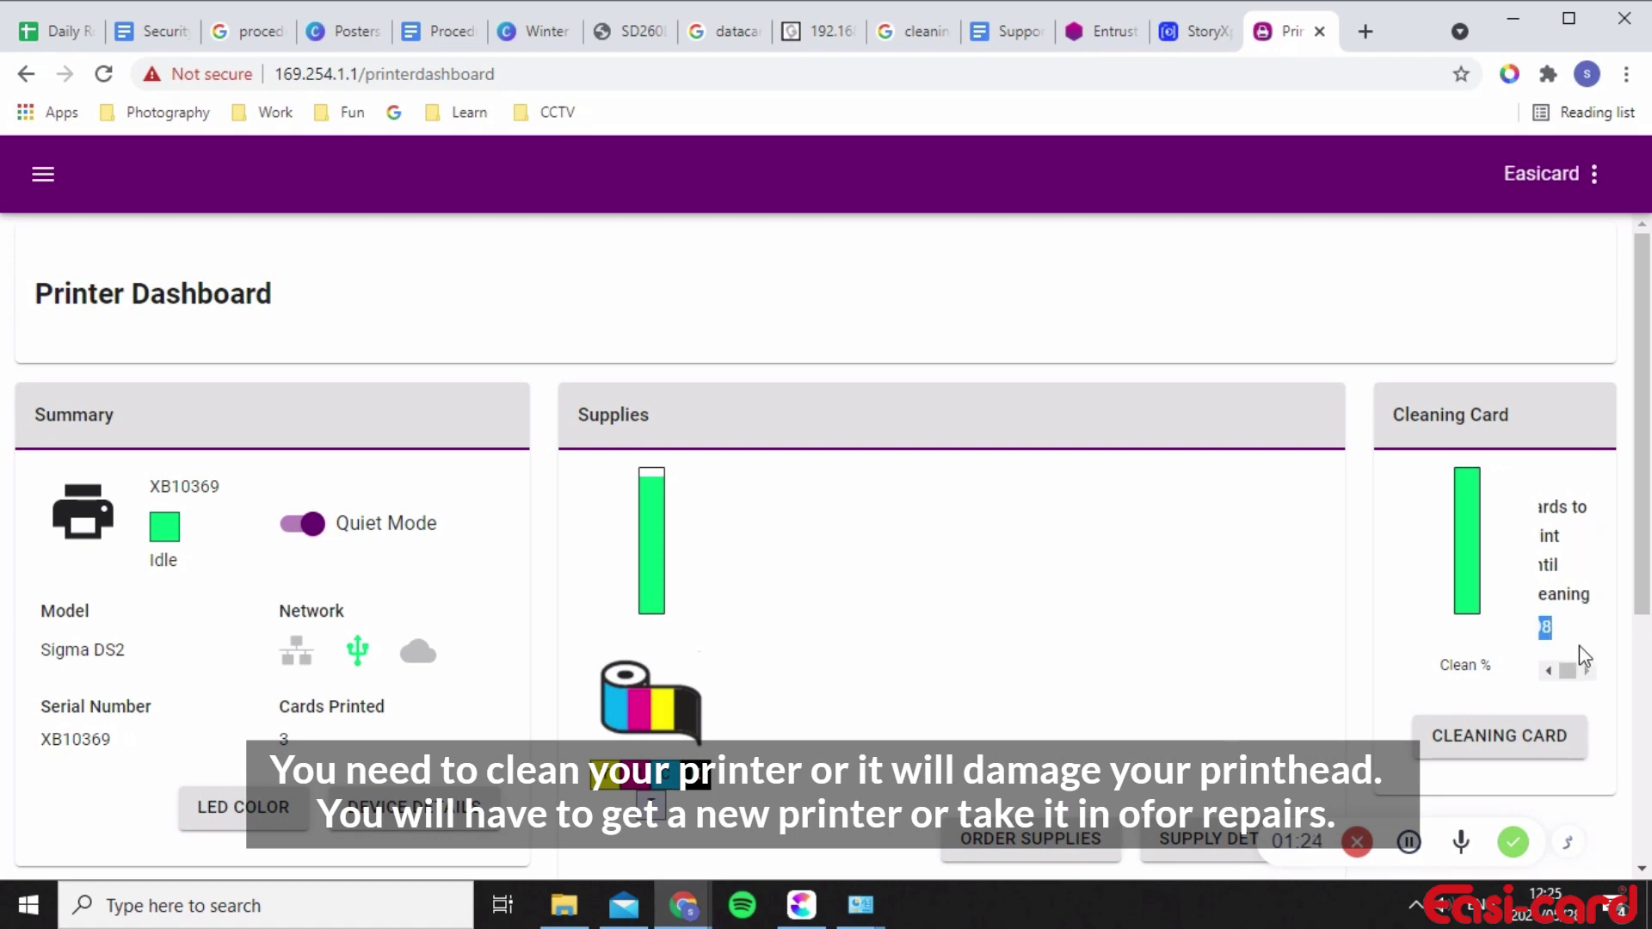
pyautogui.click(1548, 670)
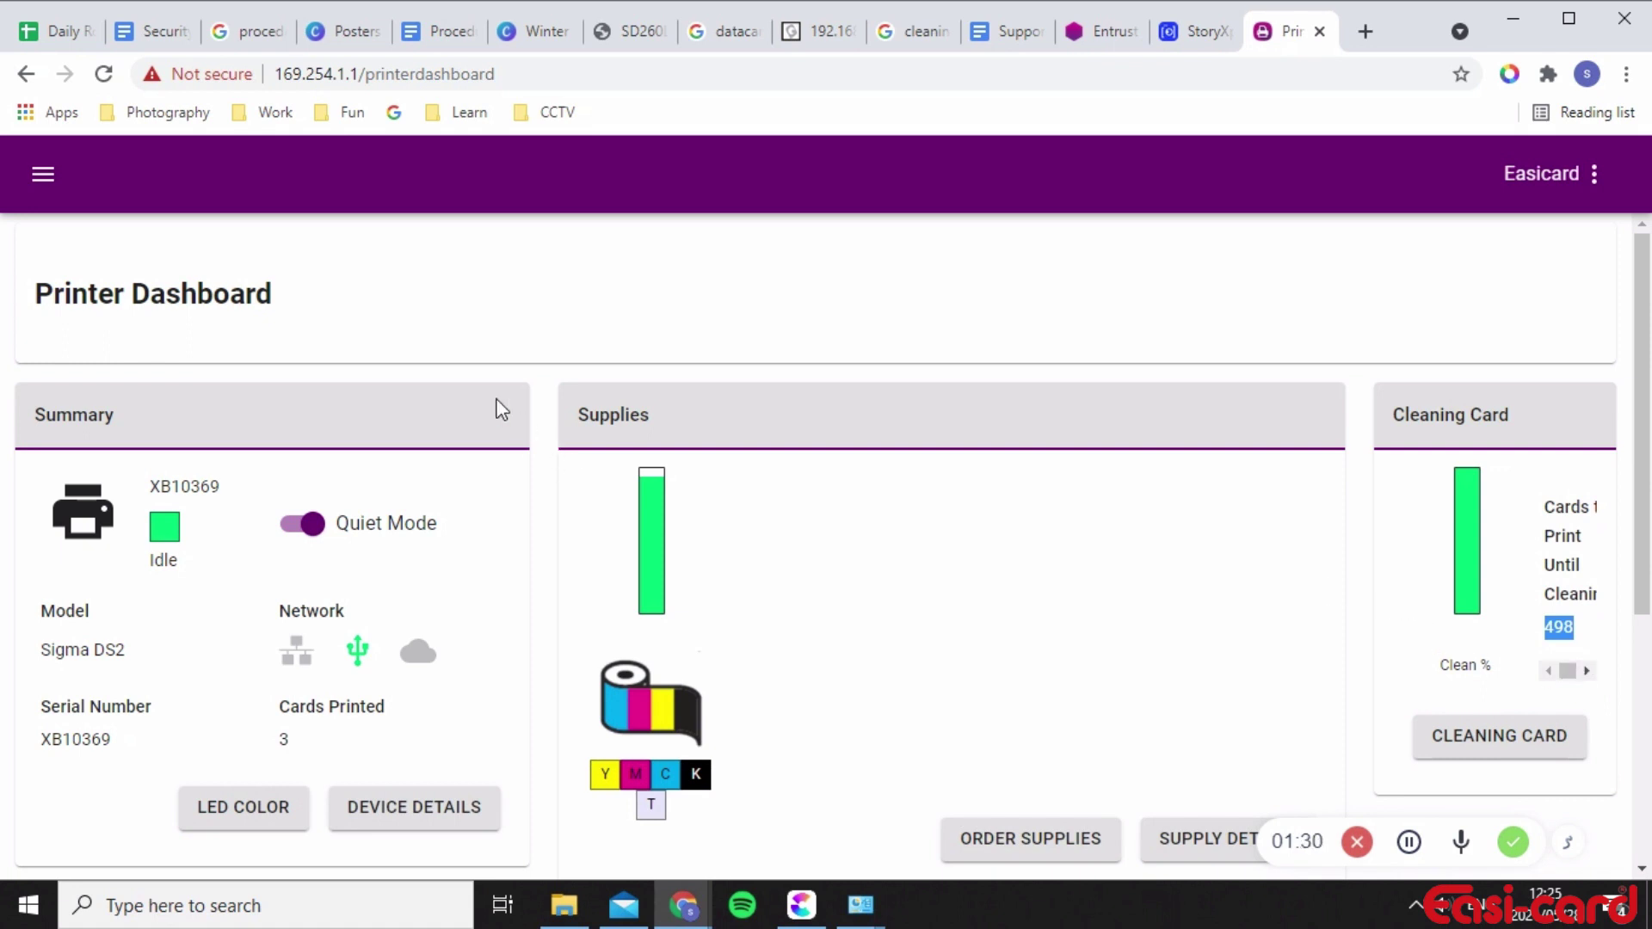
# Step: Go to Configuration > Settings and open the settings category list to pick Front Panel
pyautogui.click(43, 182)
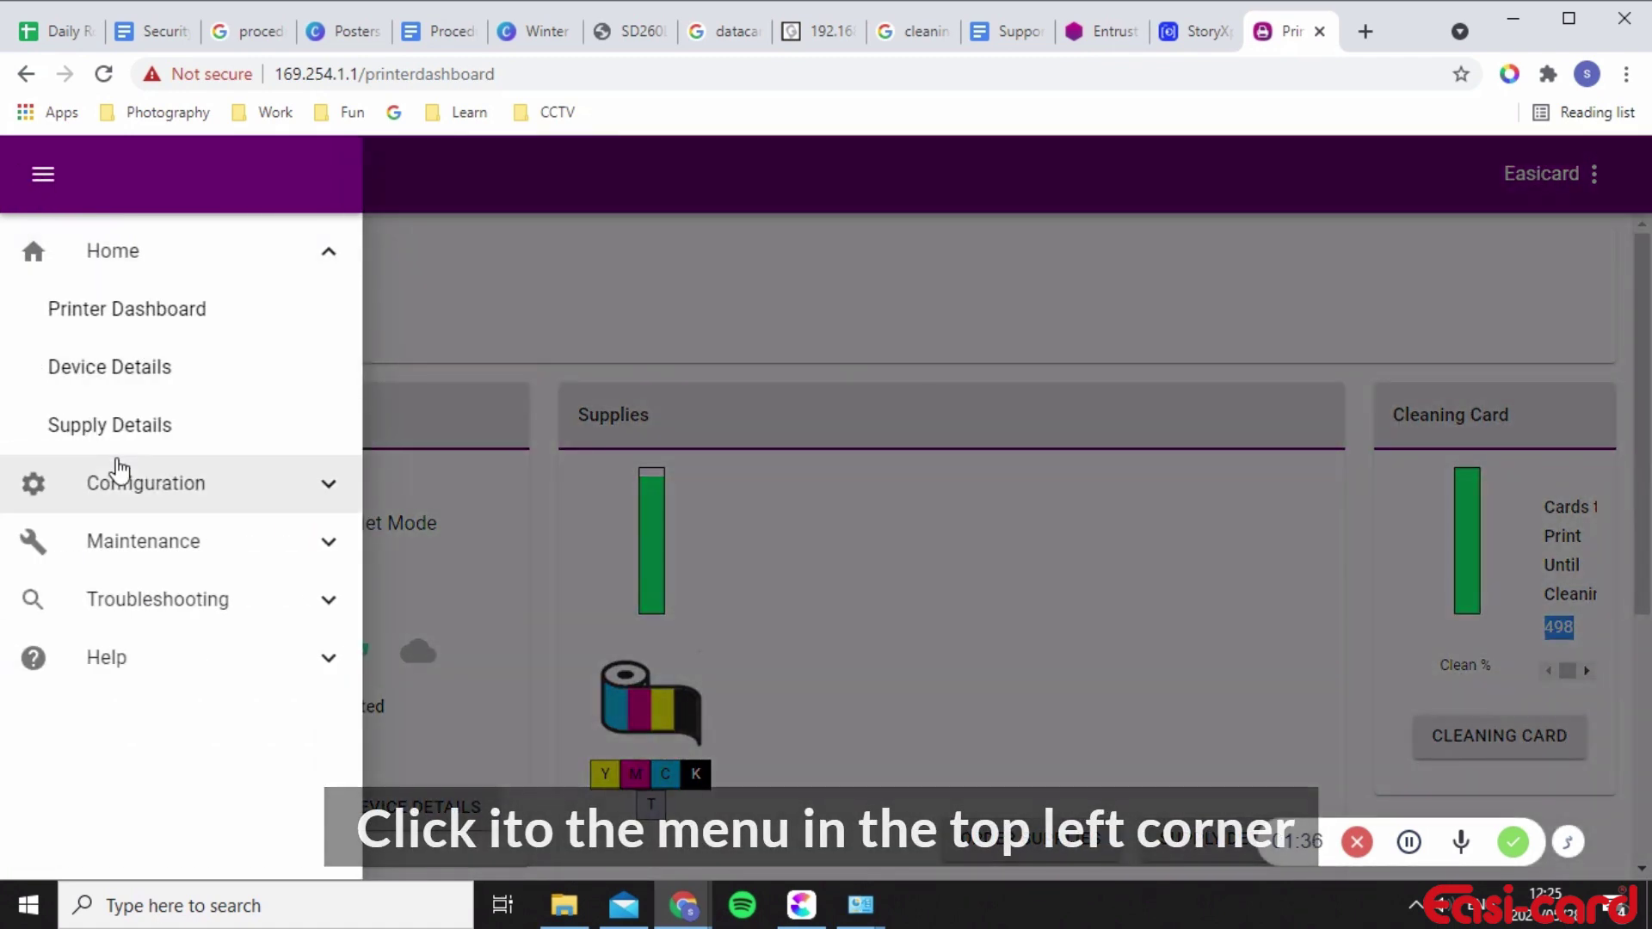
pyautogui.click(131, 497)
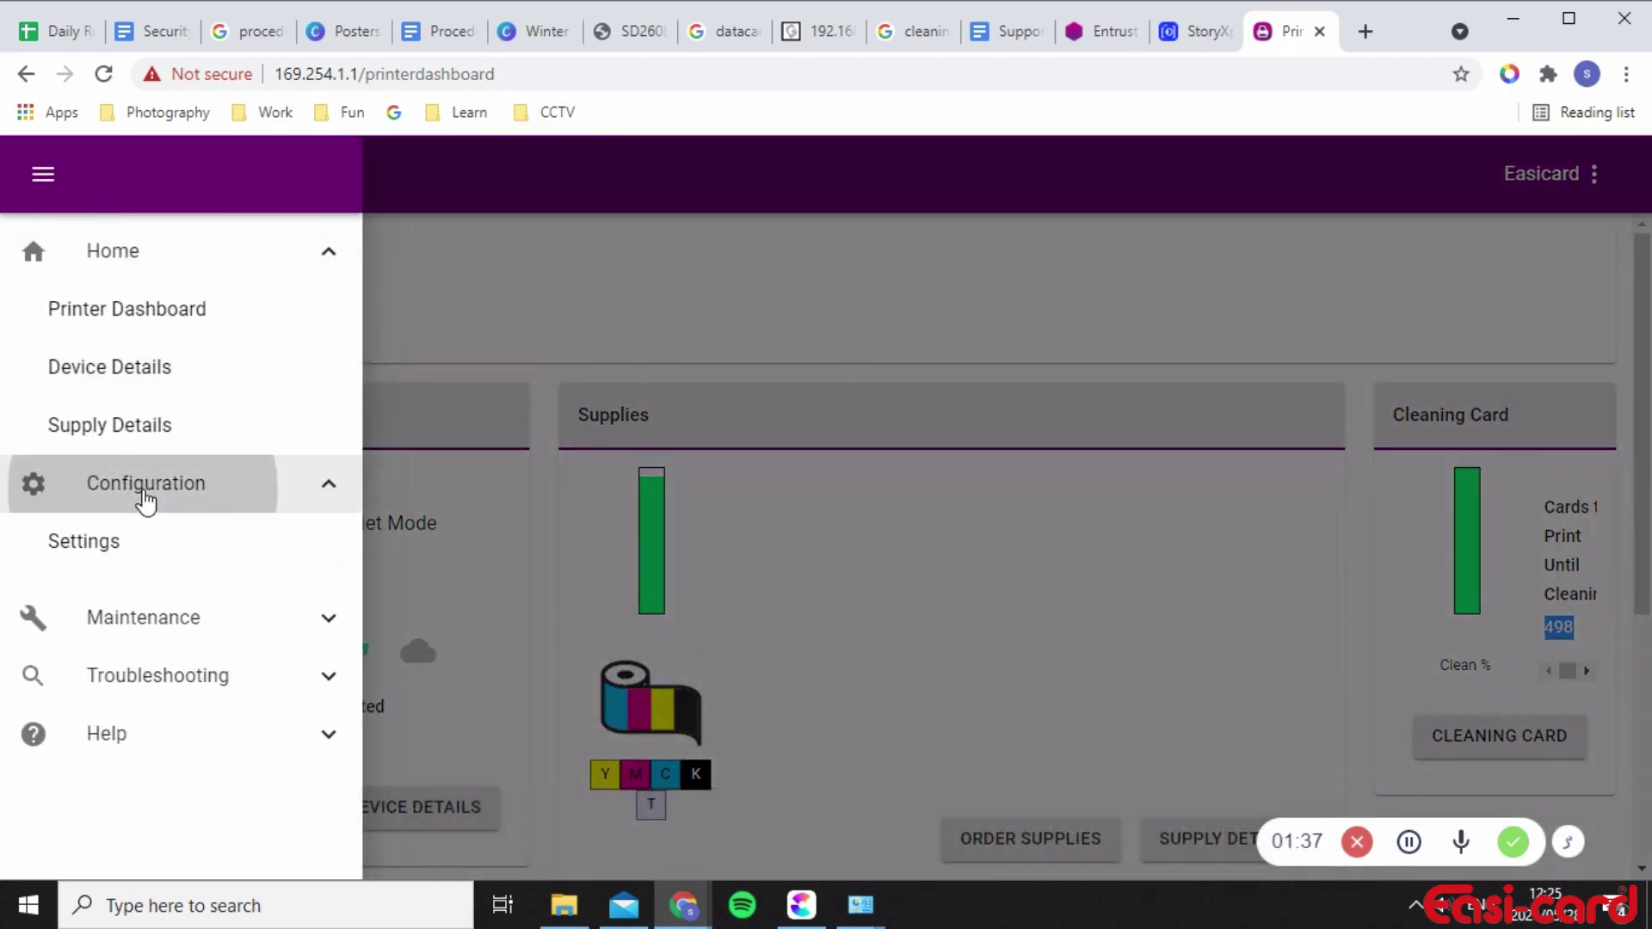
pyautogui.click(129, 547)
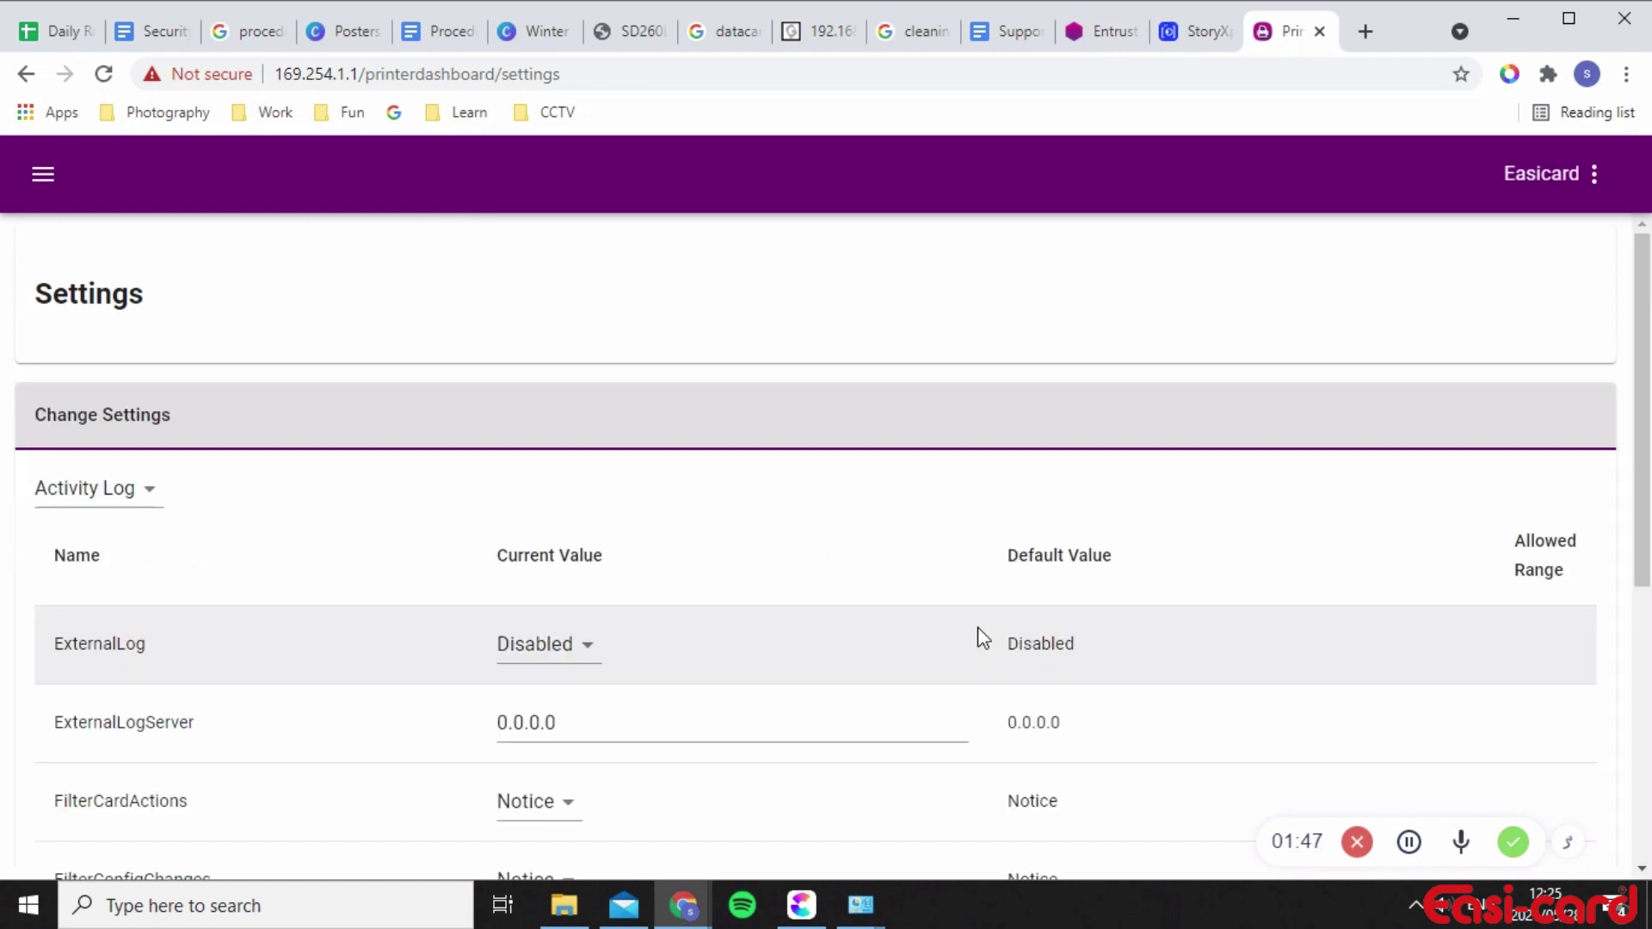
pyautogui.click(148, 499)
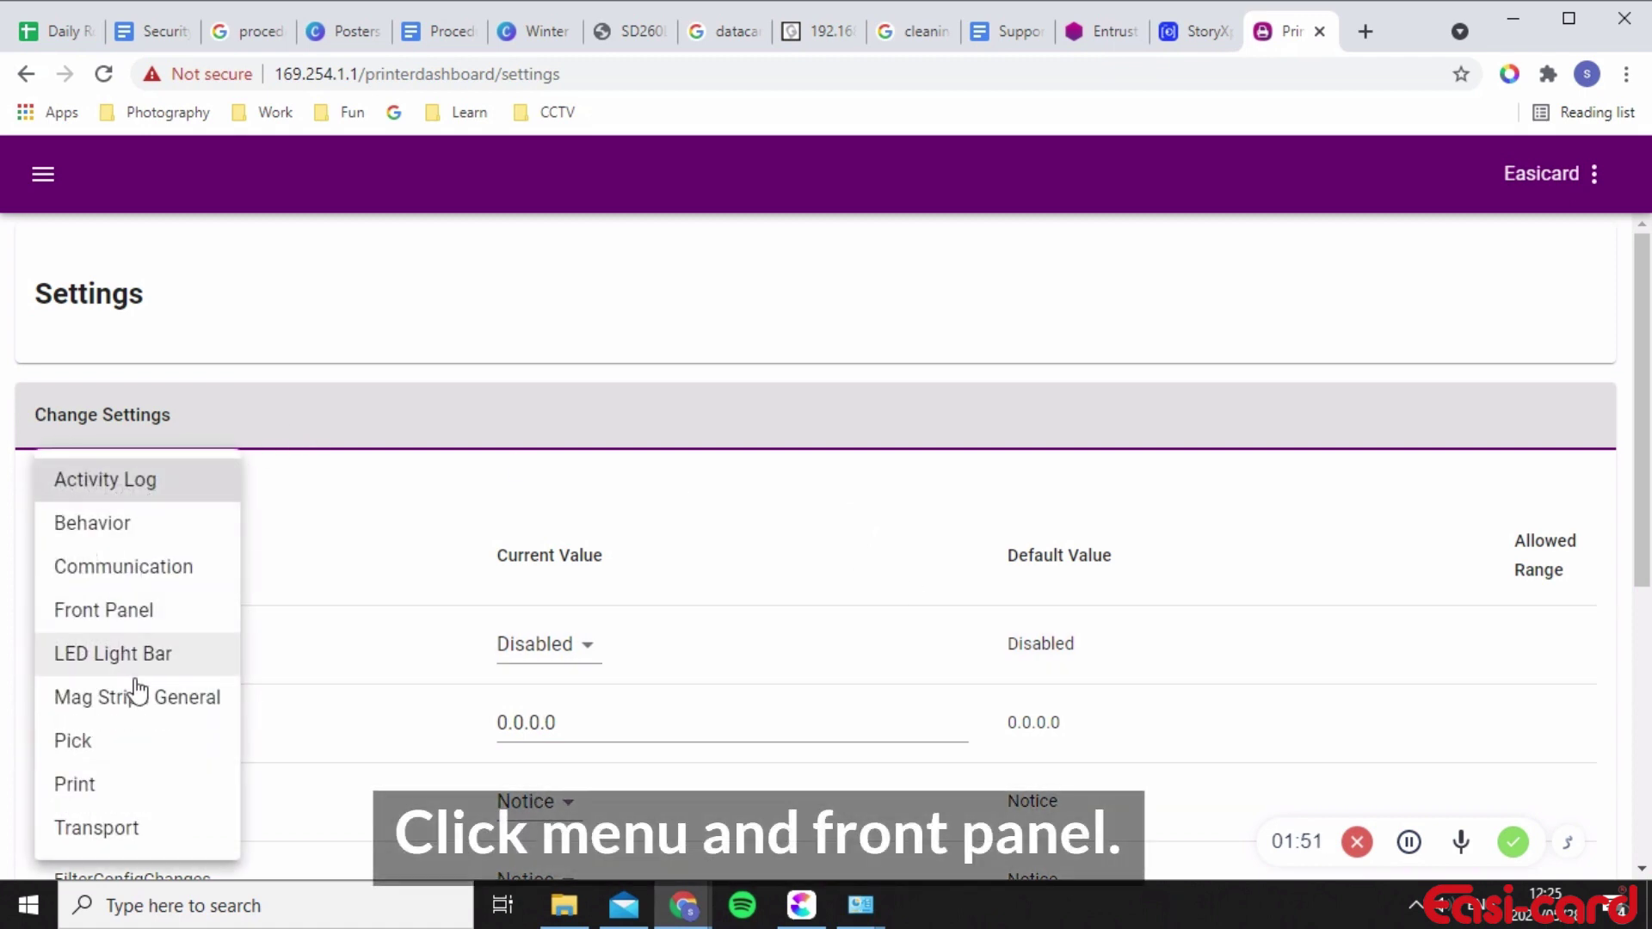
pyautogui.click(137, 619)
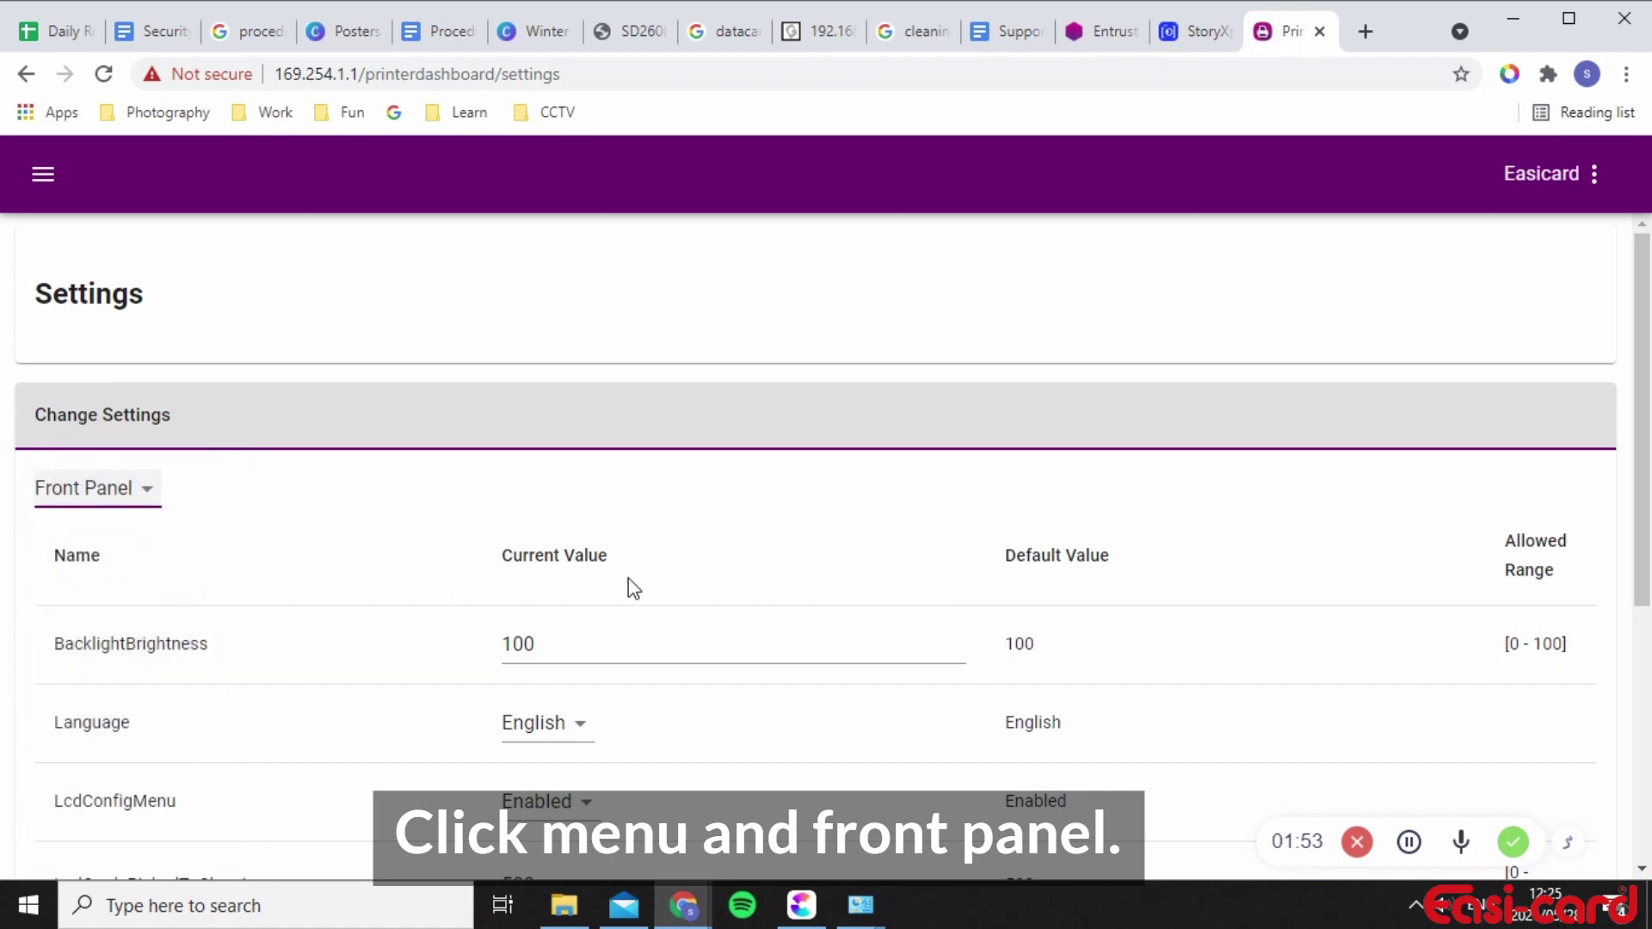
pyautogui.scroll(-3, 738, 646)
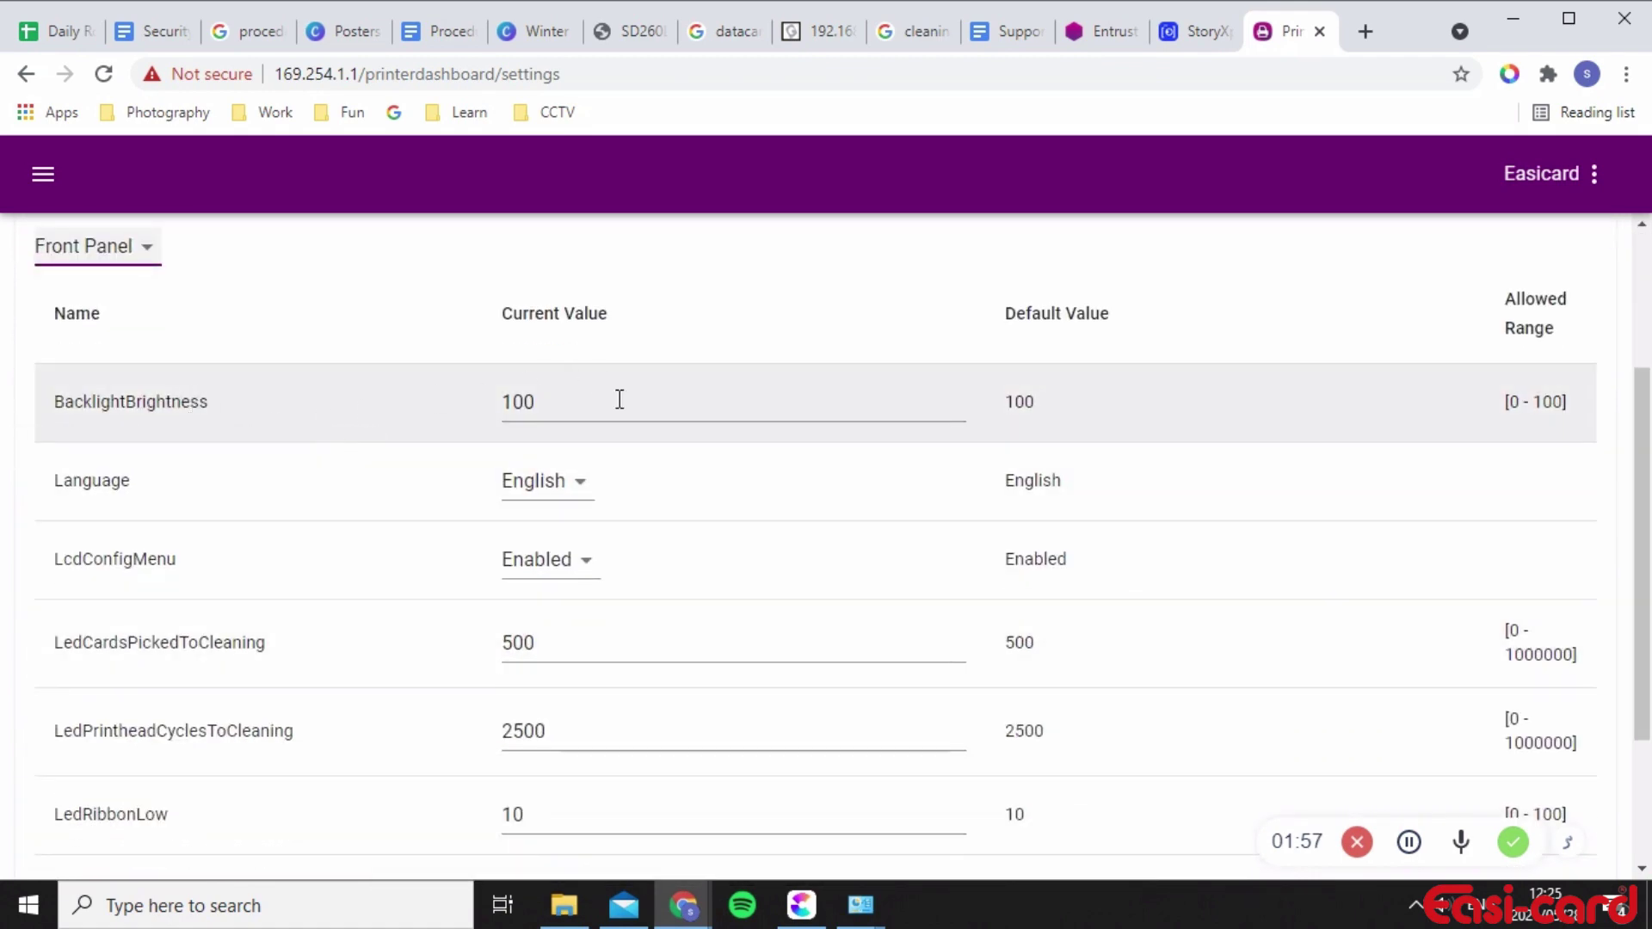
pyautogui.scroll(-1, 521, 674)
pyautogui.scroll(-2, 521, 675)
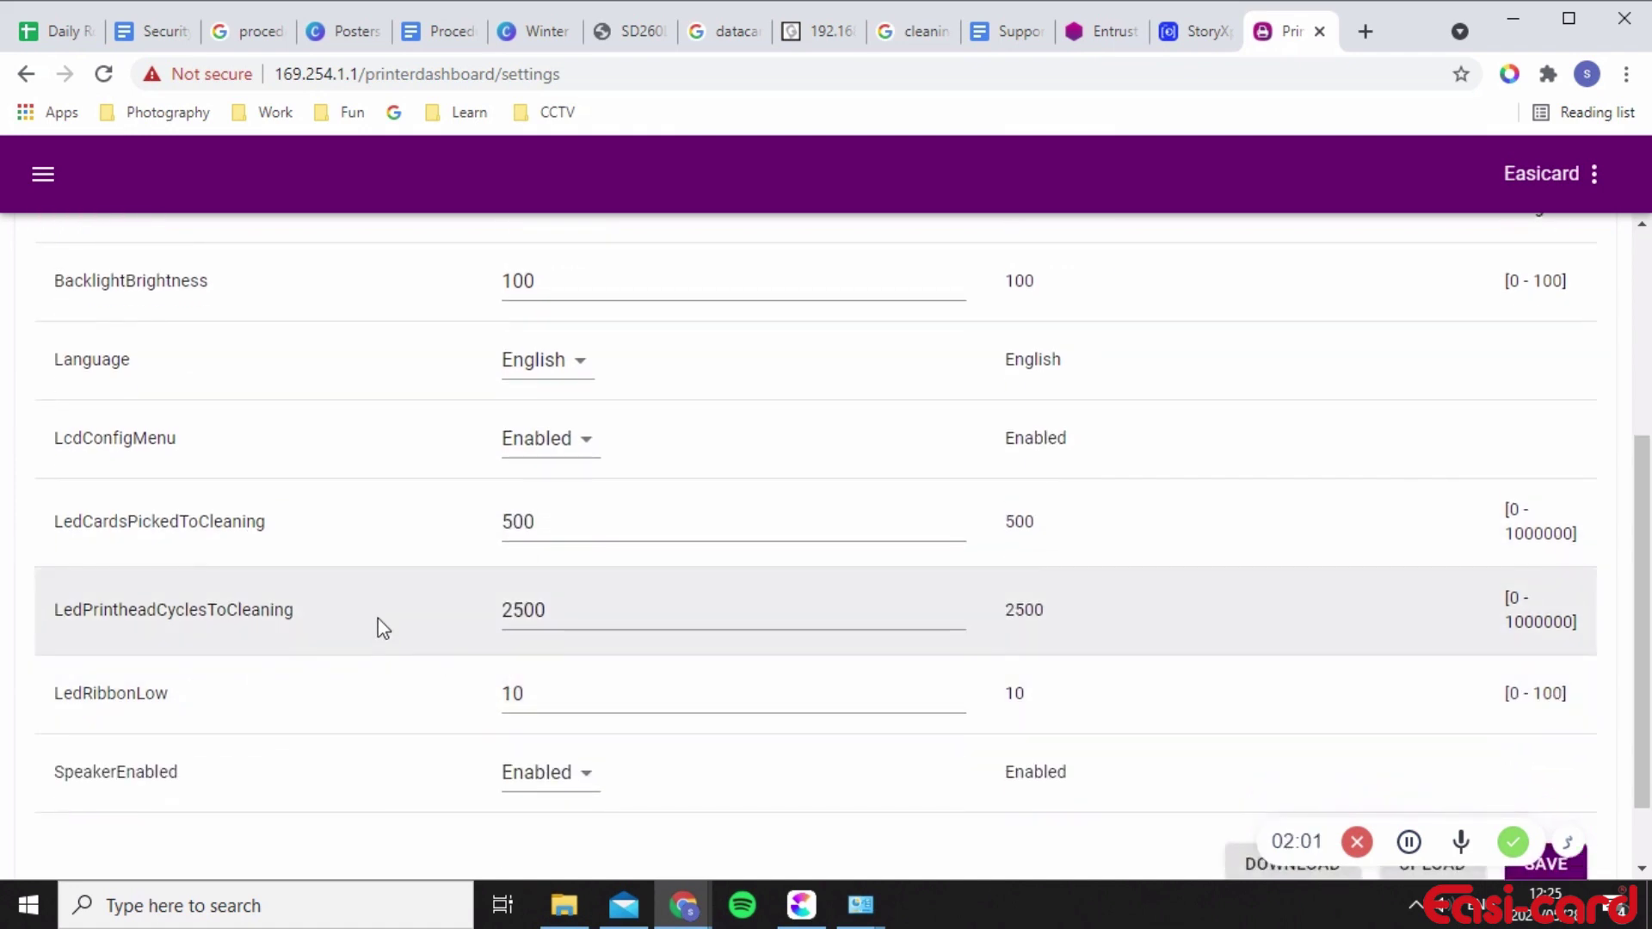
pyautogui.moveTo(225, 533)
pyautogui.moveTo(220, 616)
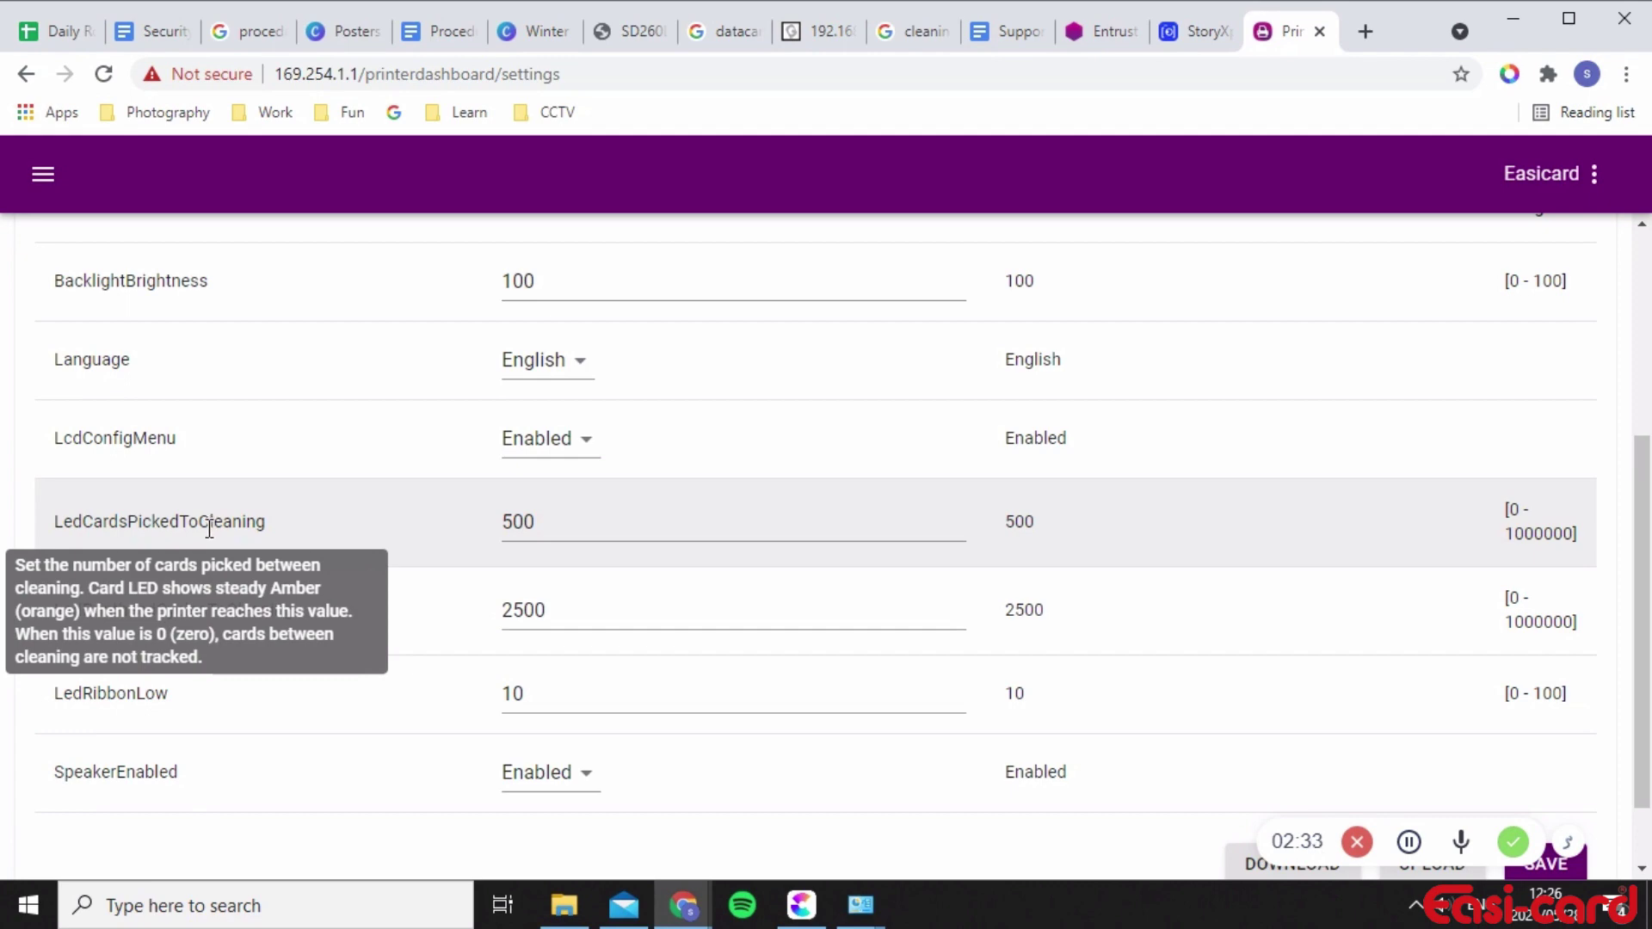
# Step: Change LedCardsPickedToCleaning from 500 to 250 and LedPrintheadCyclesToCleaning from 2500 to 1000
pyautogui.moveTo(590, 519); pyautogui.dragTo(473, 547)
pyautogui.write('250')
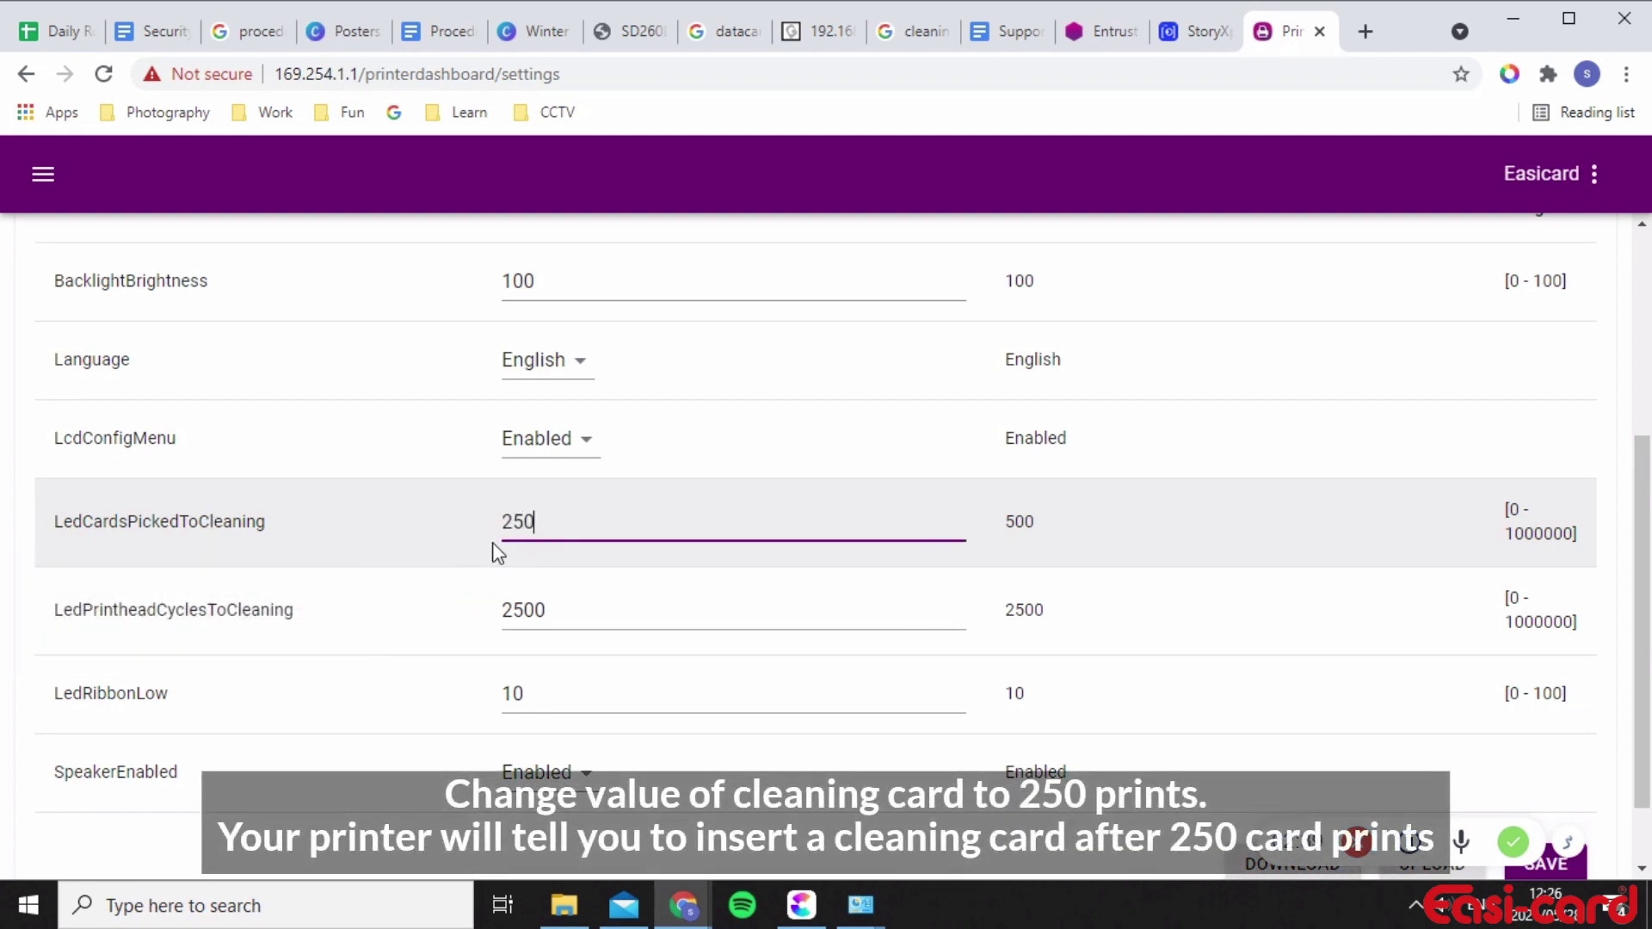
pyautogui.click(668, 614)
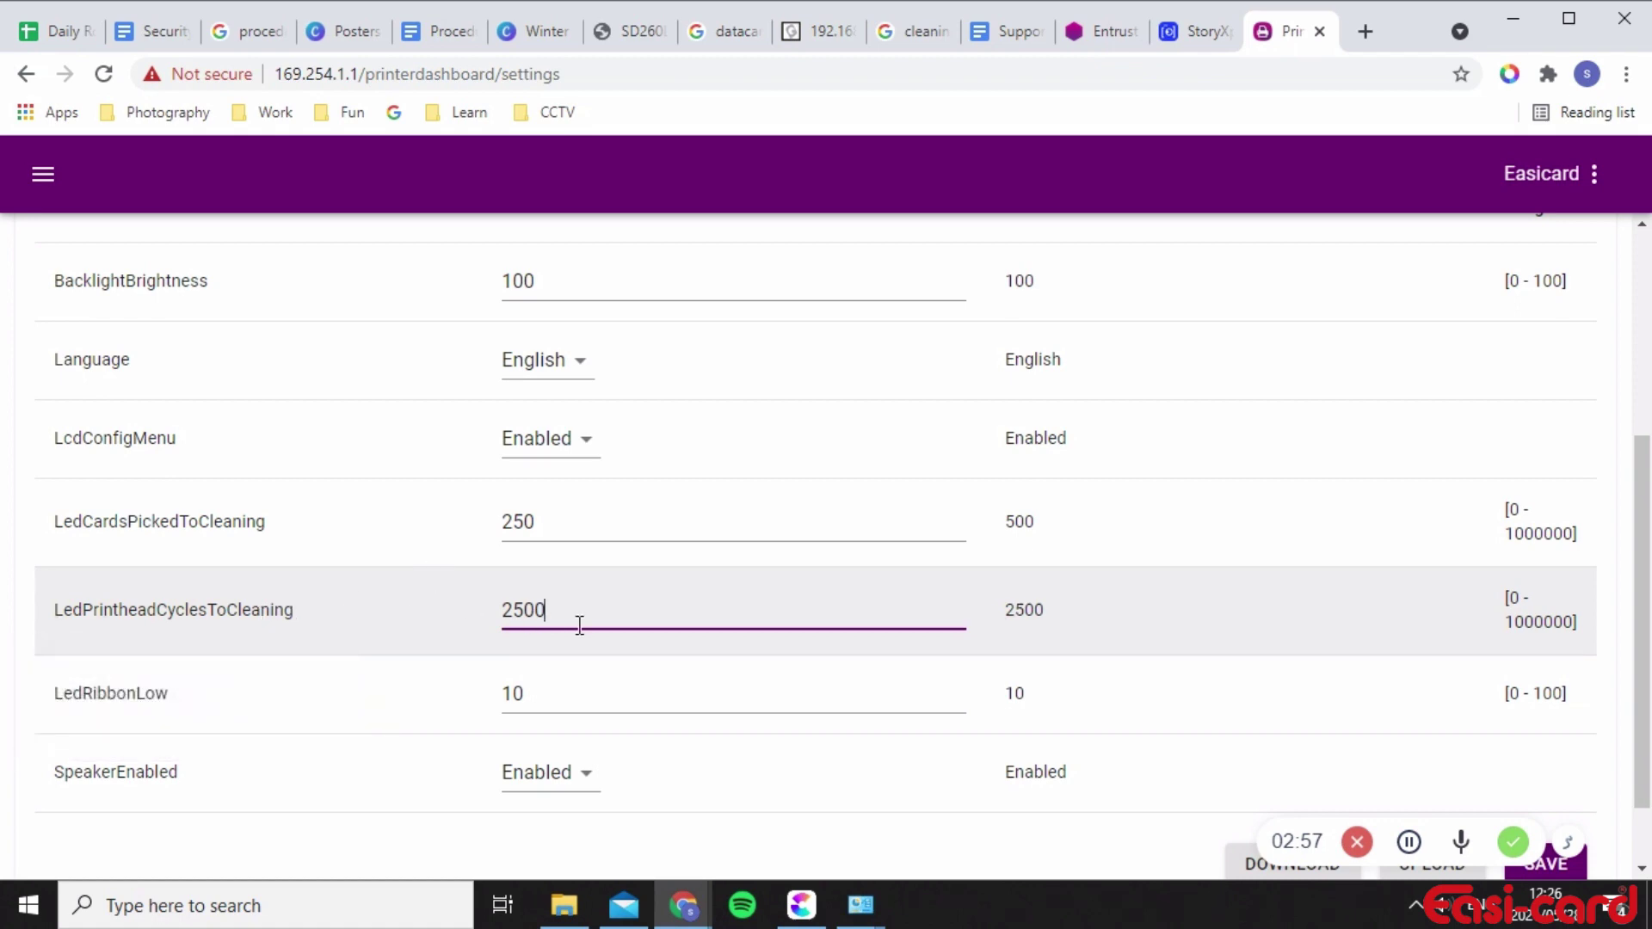
pyautogui.moveTo(579, 623); pyautogui.dragTo(468, 617)
pyautogui.write('10')
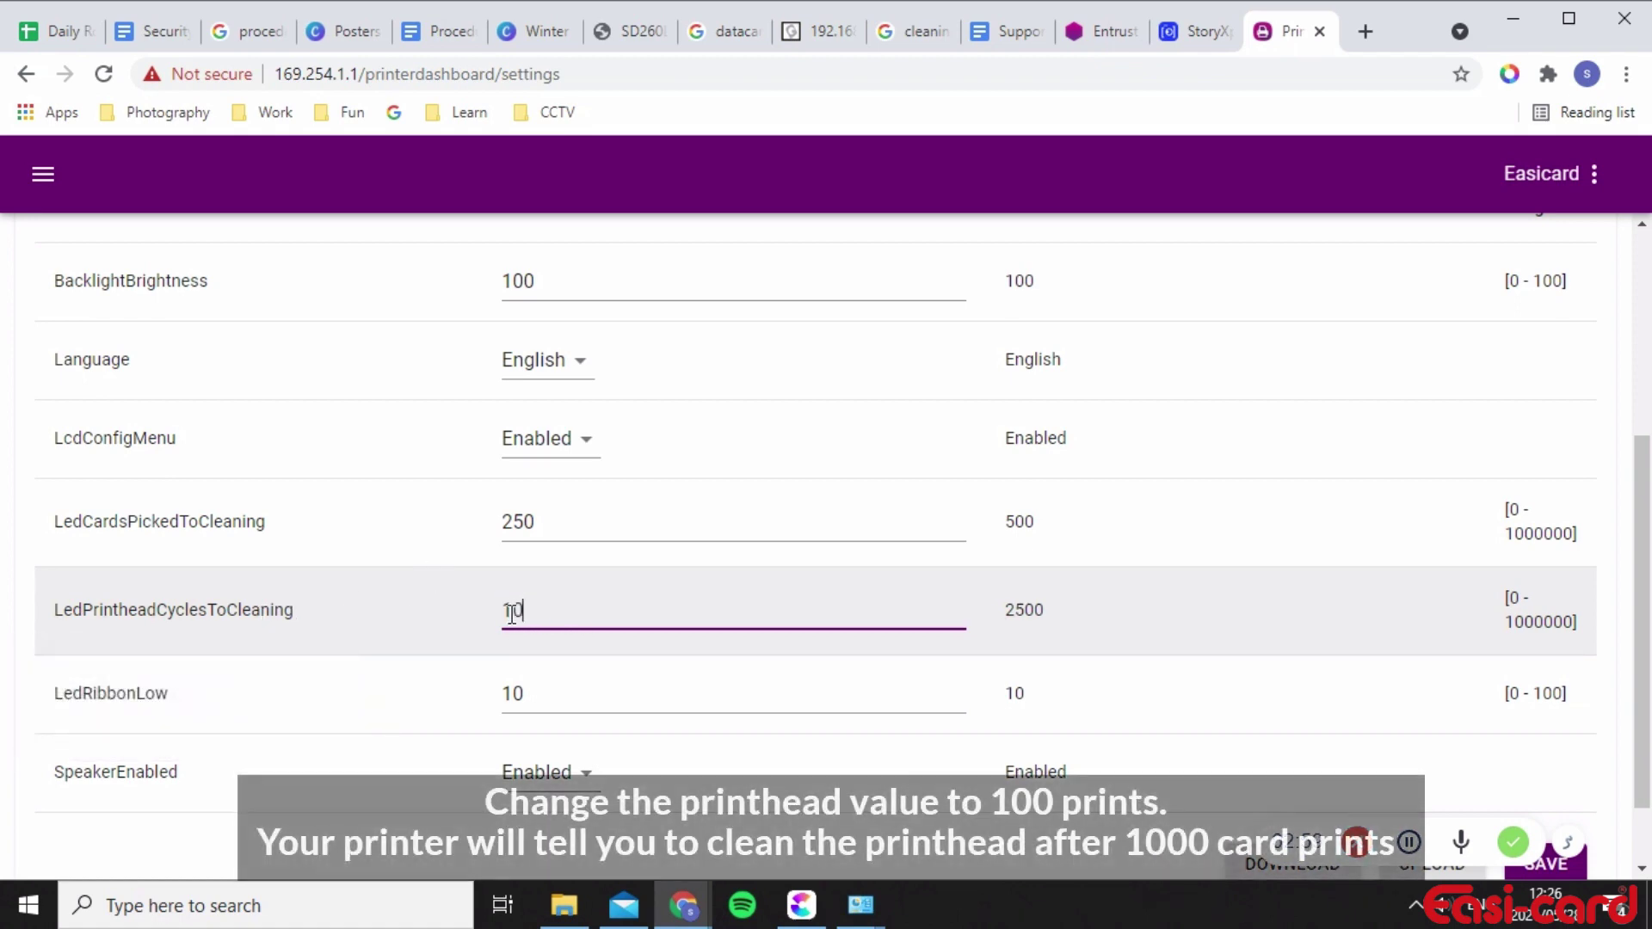
pyautogui.write('00')
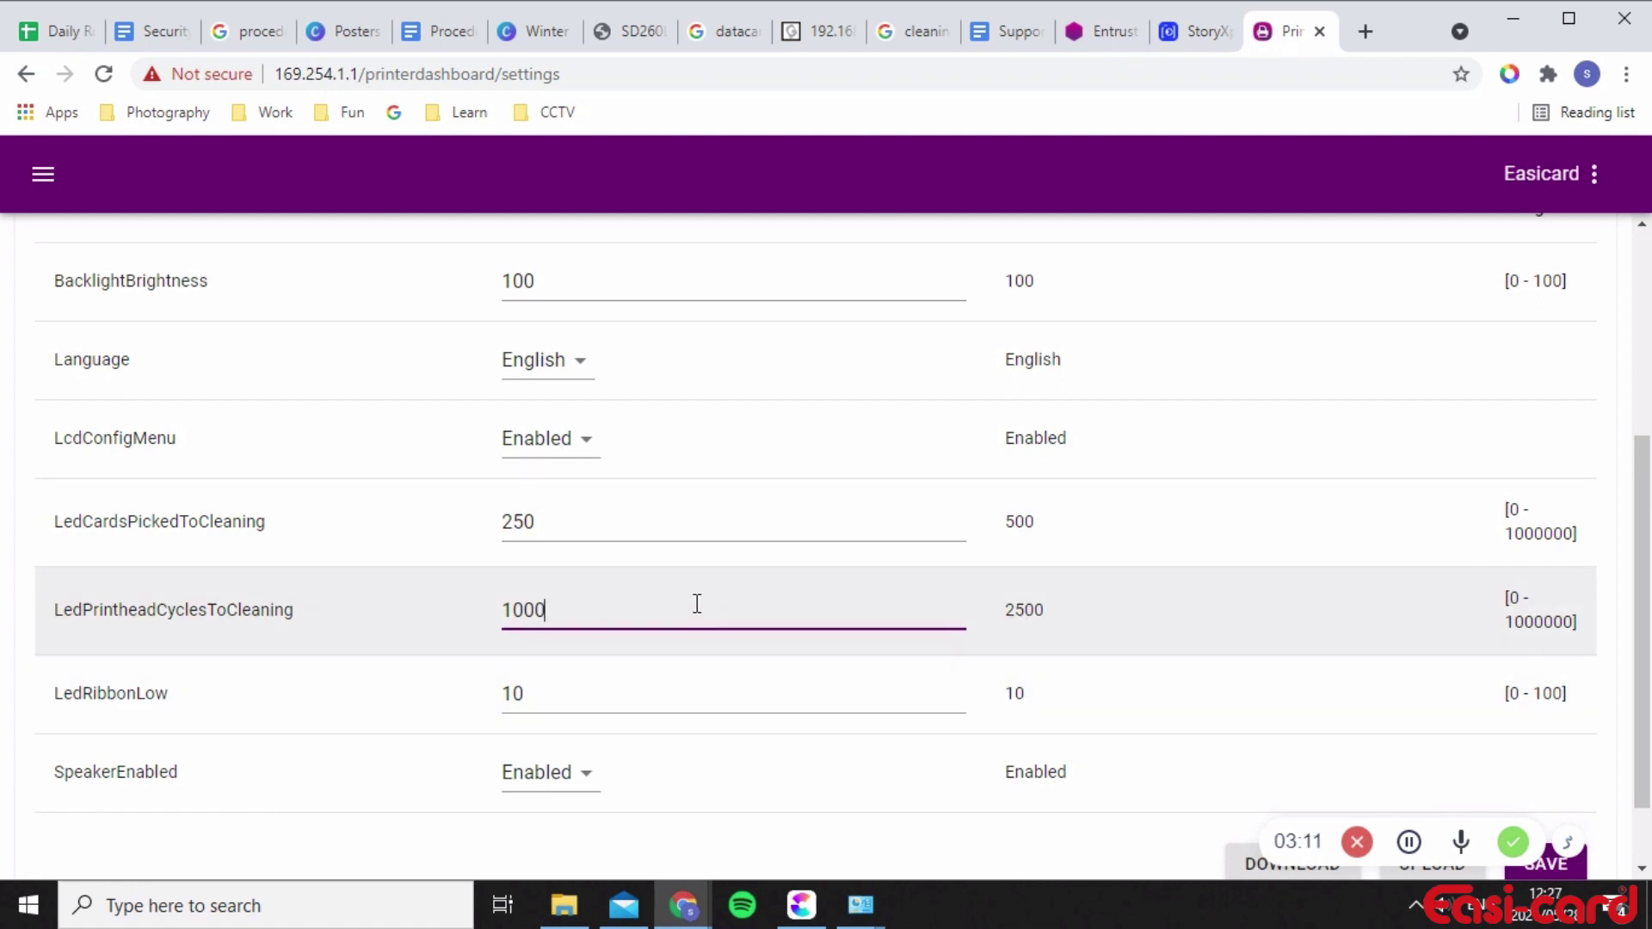
# Step: Scroll down the Front Panel settings and save the new cleaning thresholds
pyautogui.scroll(-1, 747, 645)
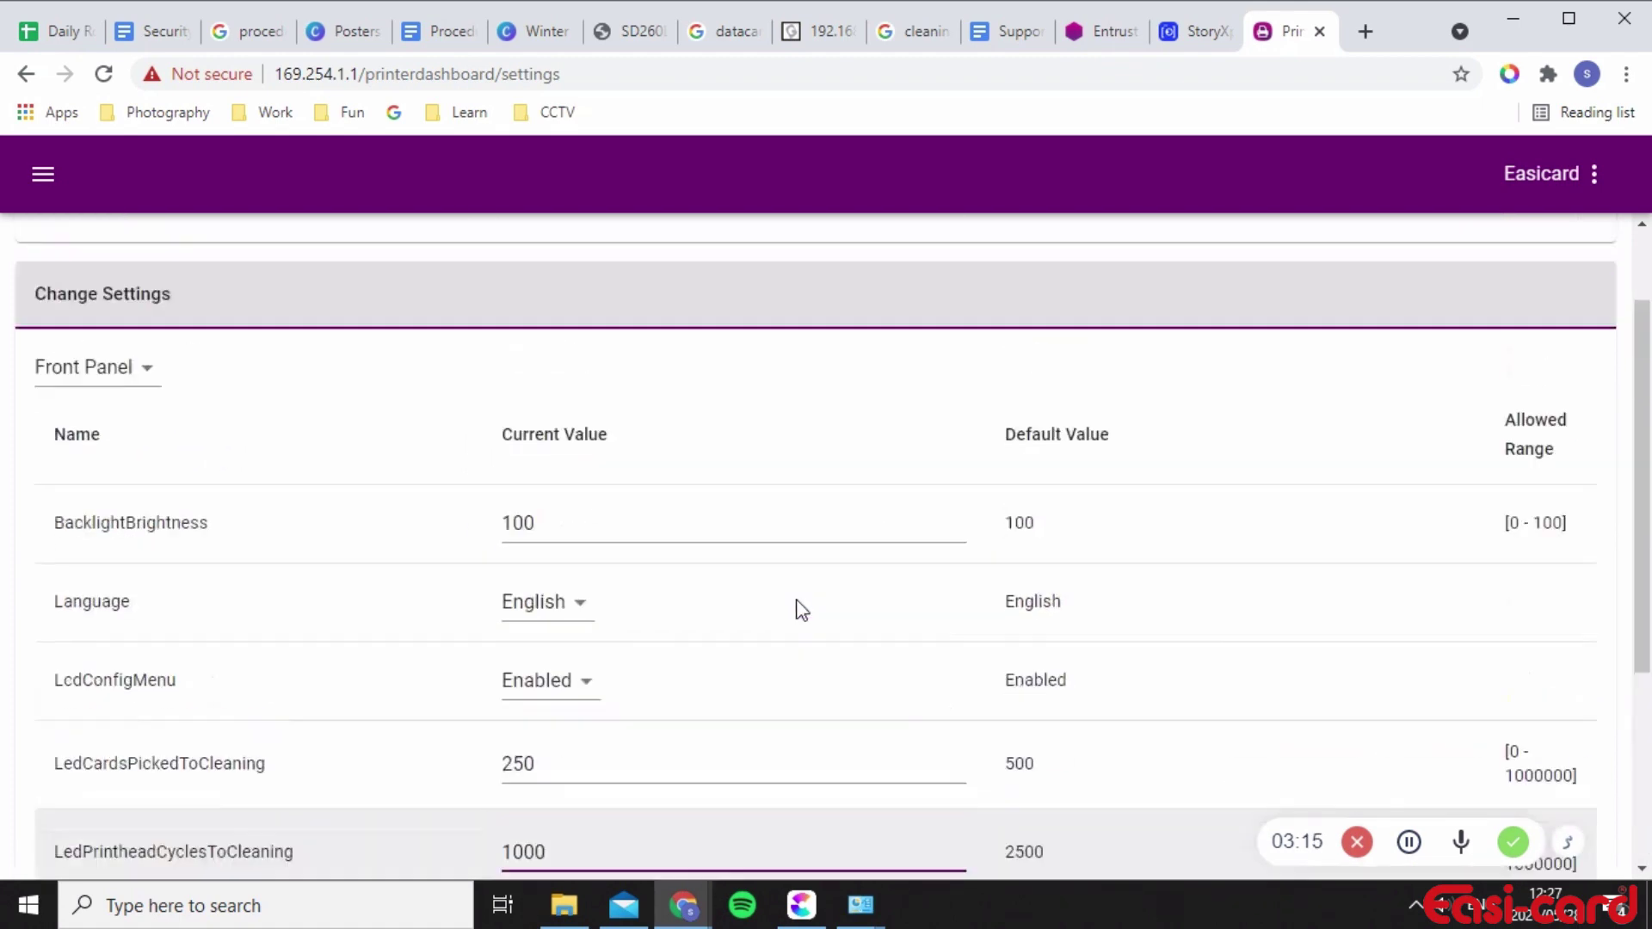
pyautogui.scroll(-3, 807, 586)
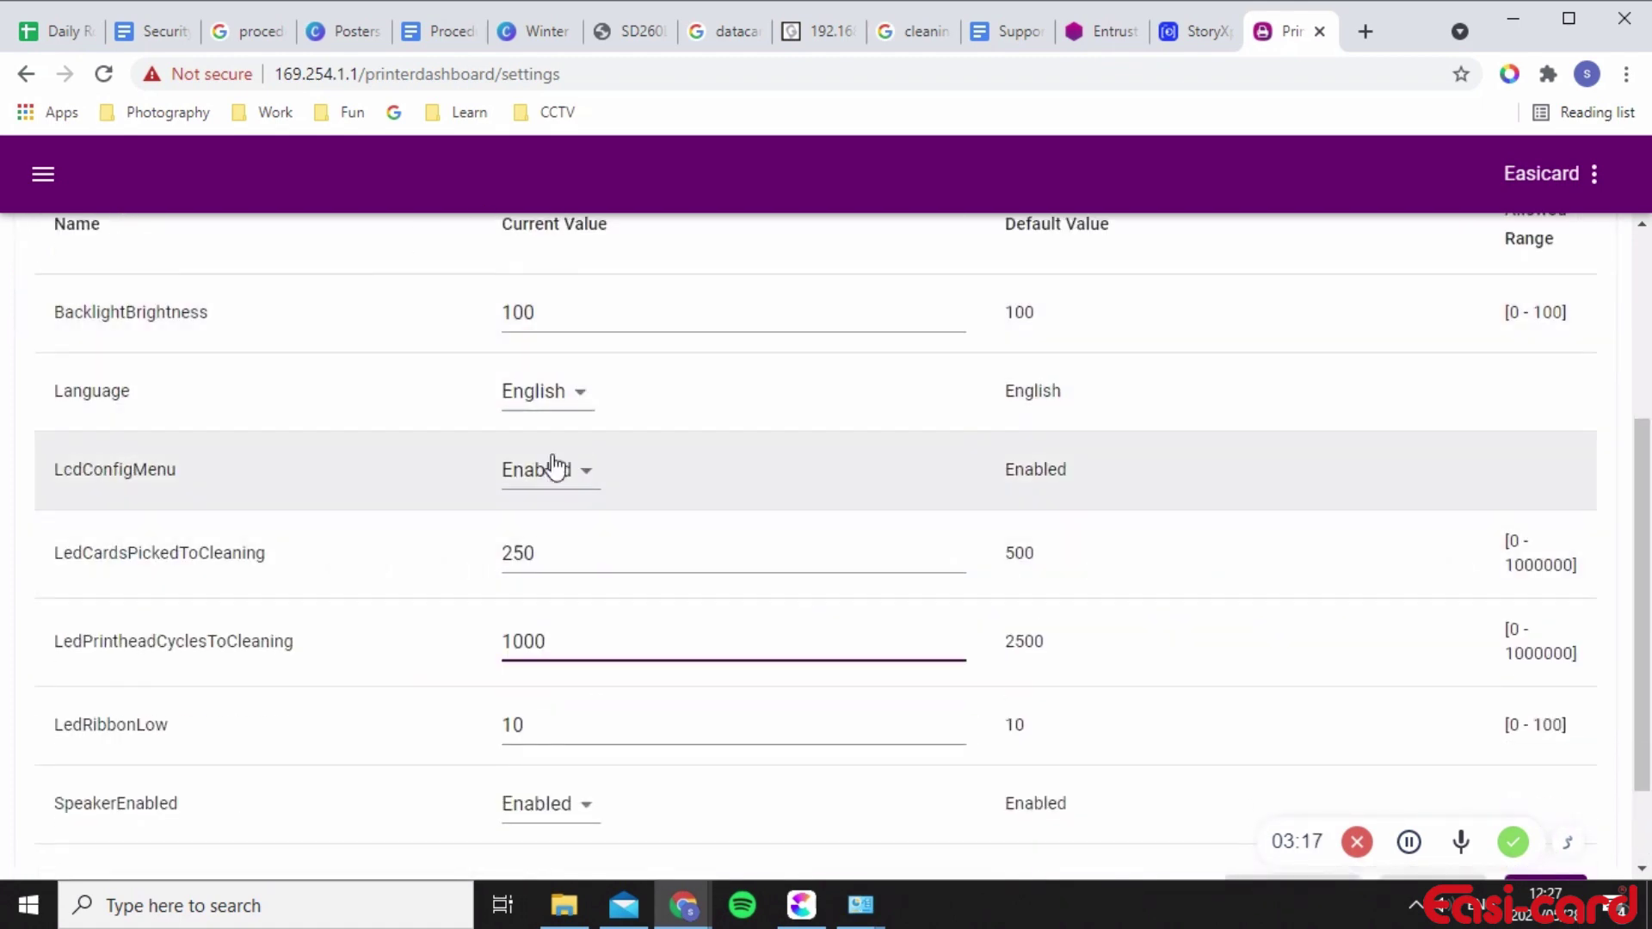
pyautogui.scroll(-2, 499, 637)
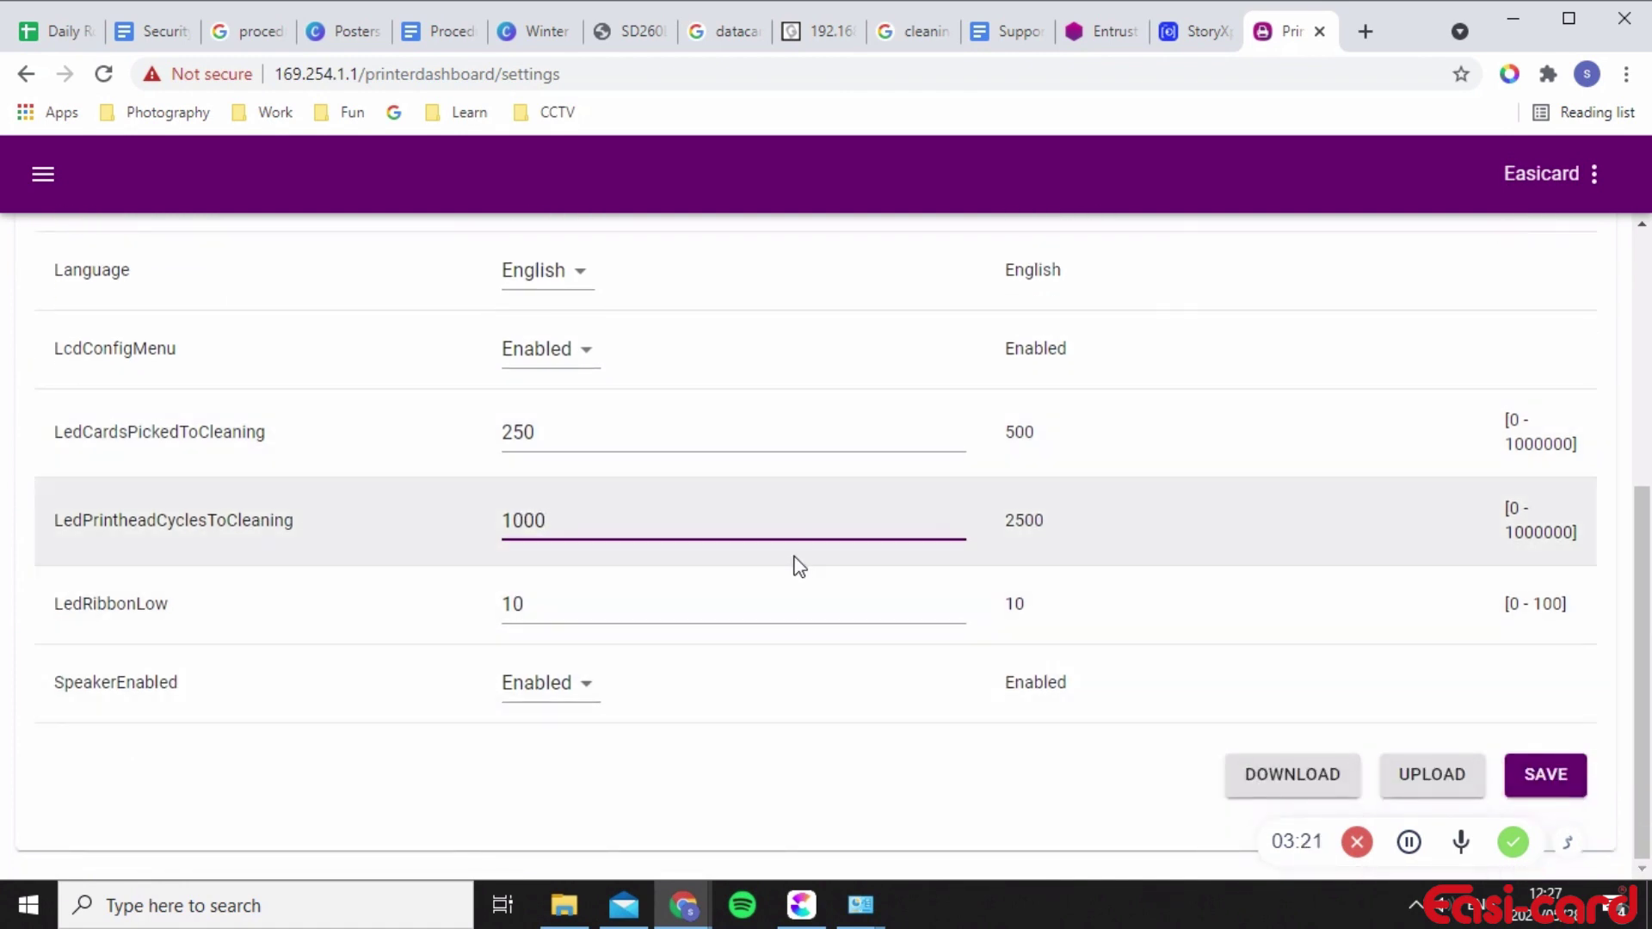
pyautogui.scroll(1, 793, 564)
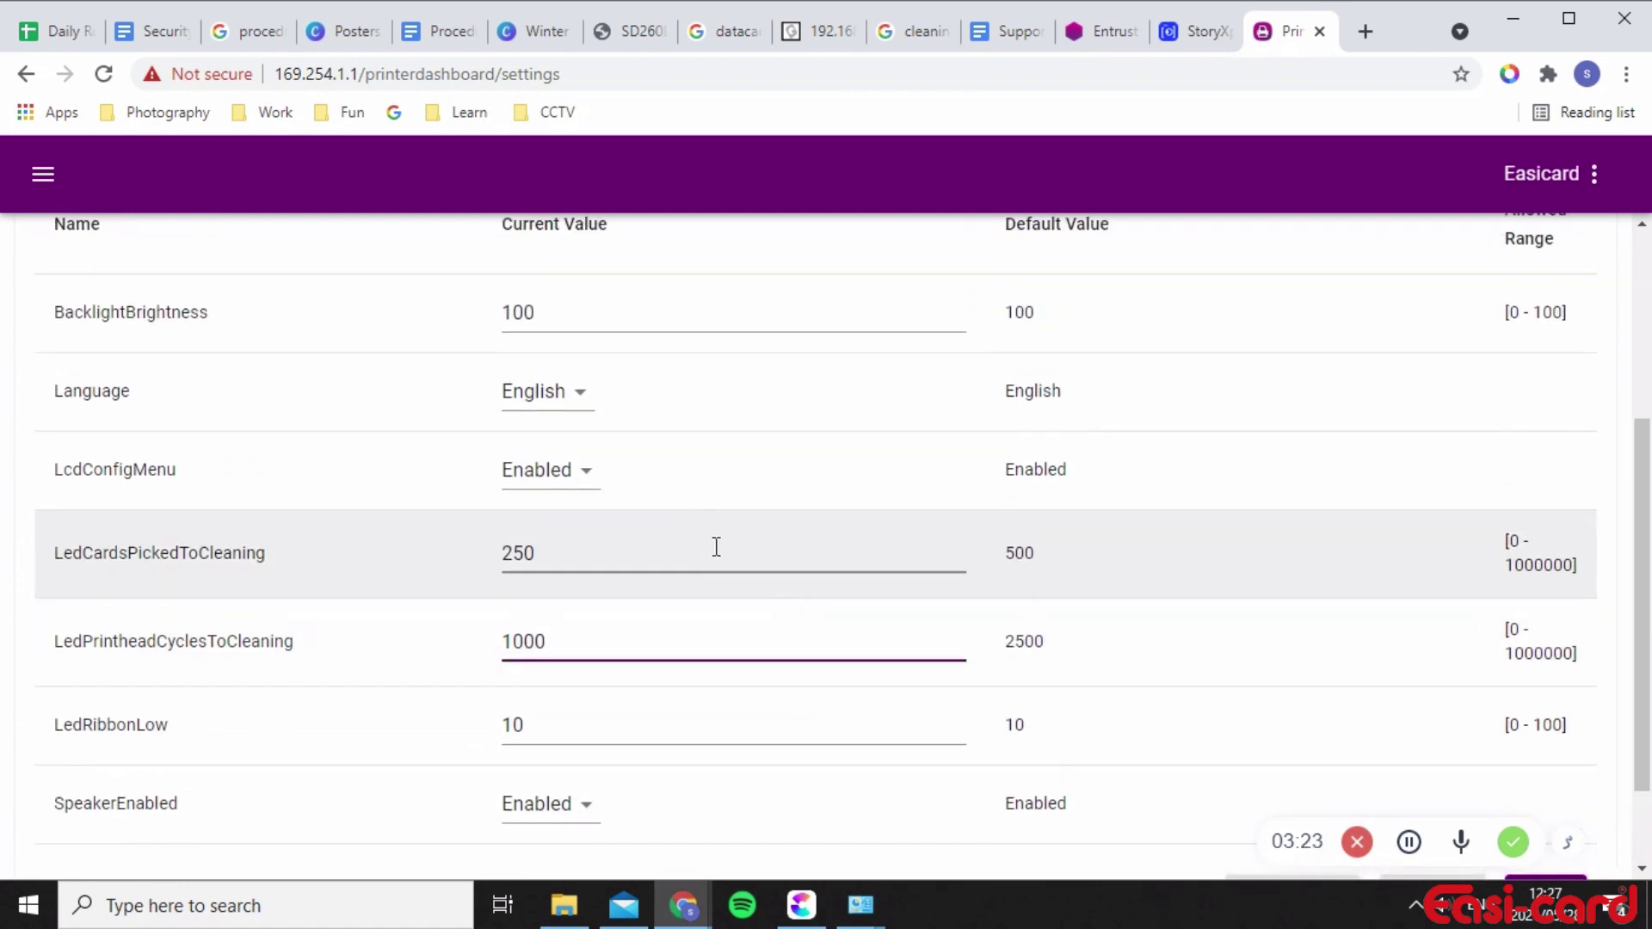
pyautogui.scroll(-1, 787, 596)
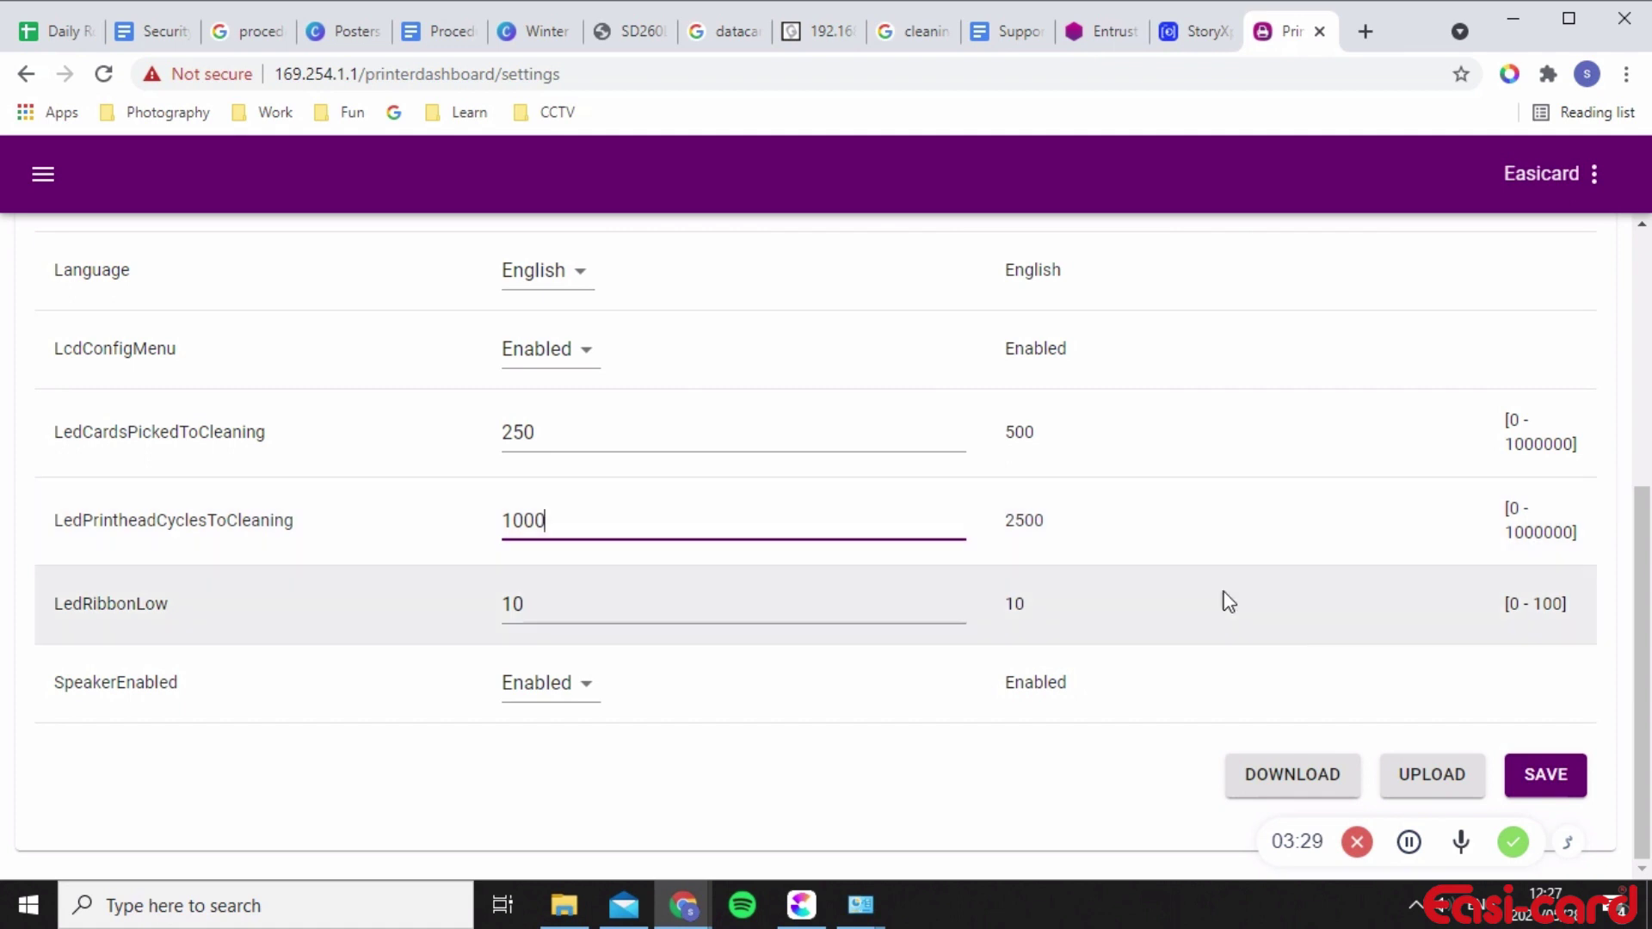
pyautogui.click(1543, 776)
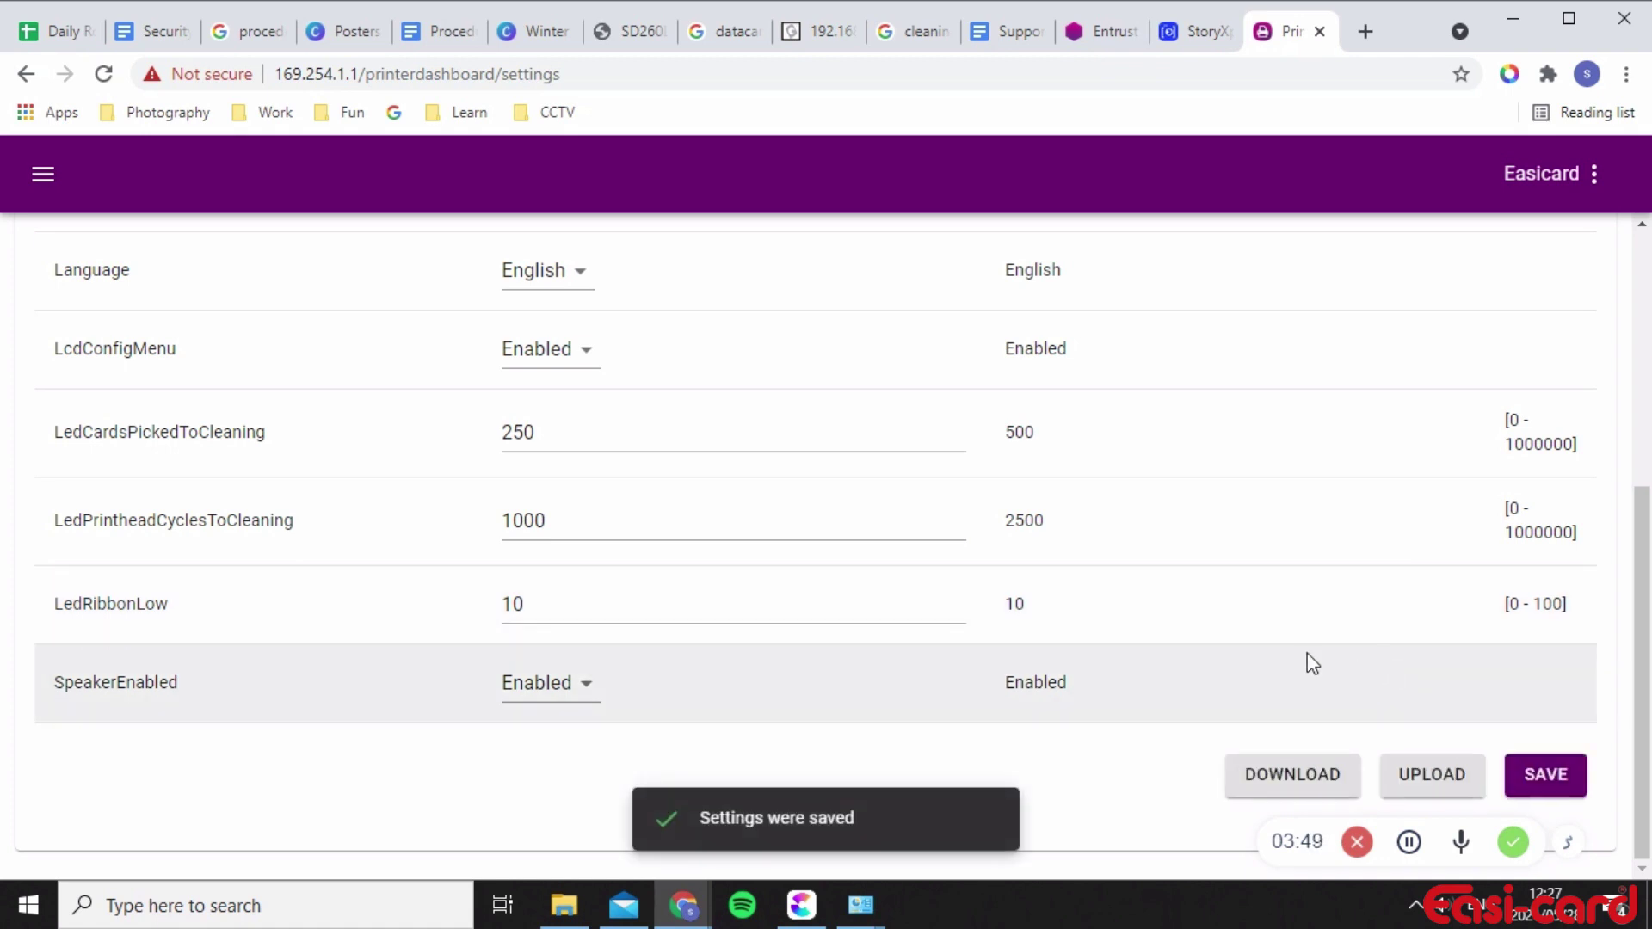
# Step: Return to the Printer Dashboard, check the 248-cards-until-cleaning countdown, and turn on Quiet Mode
pyautogui.click(45, 194)
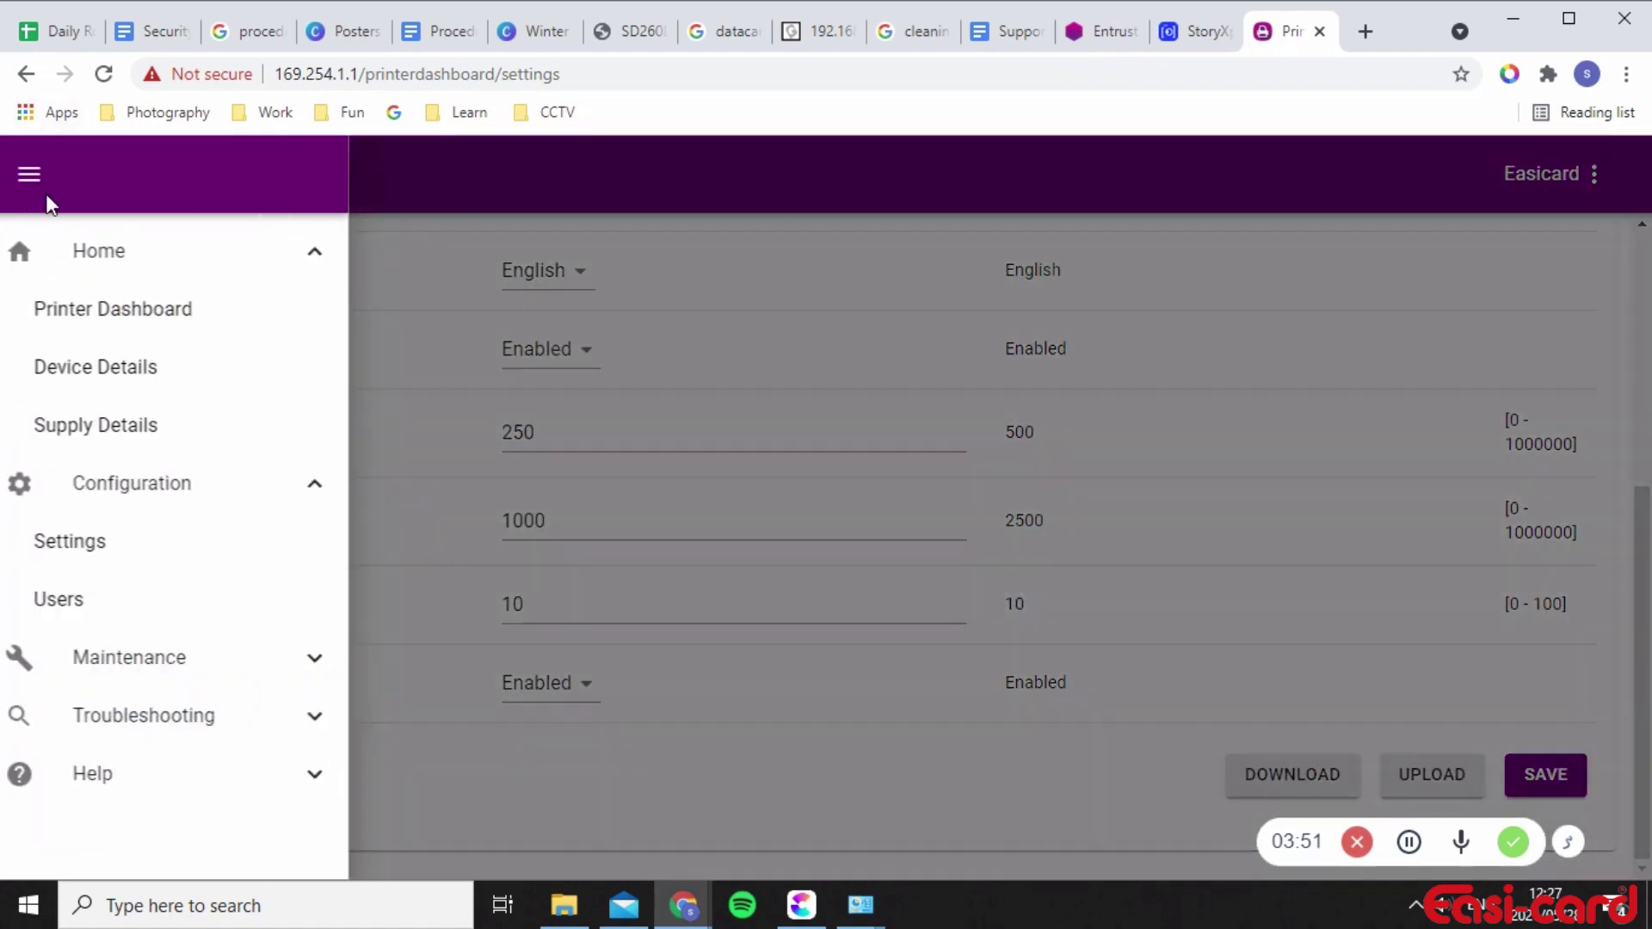
pyautogui.click(96, 311)
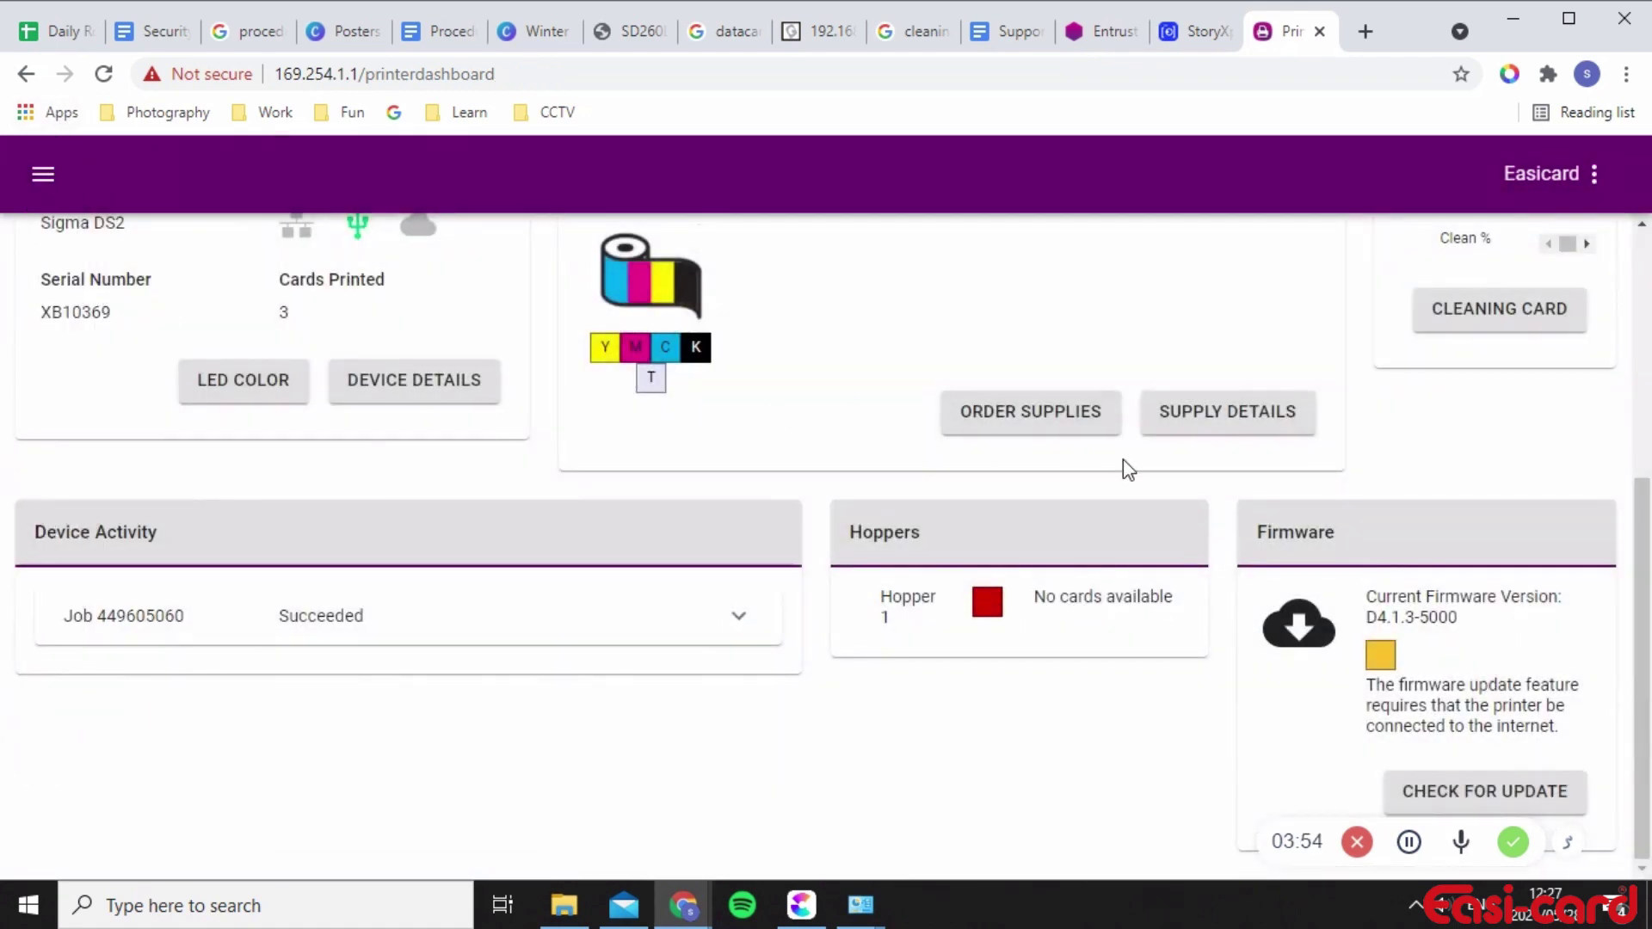
pyautogui.scroll(5, 1123, 461)
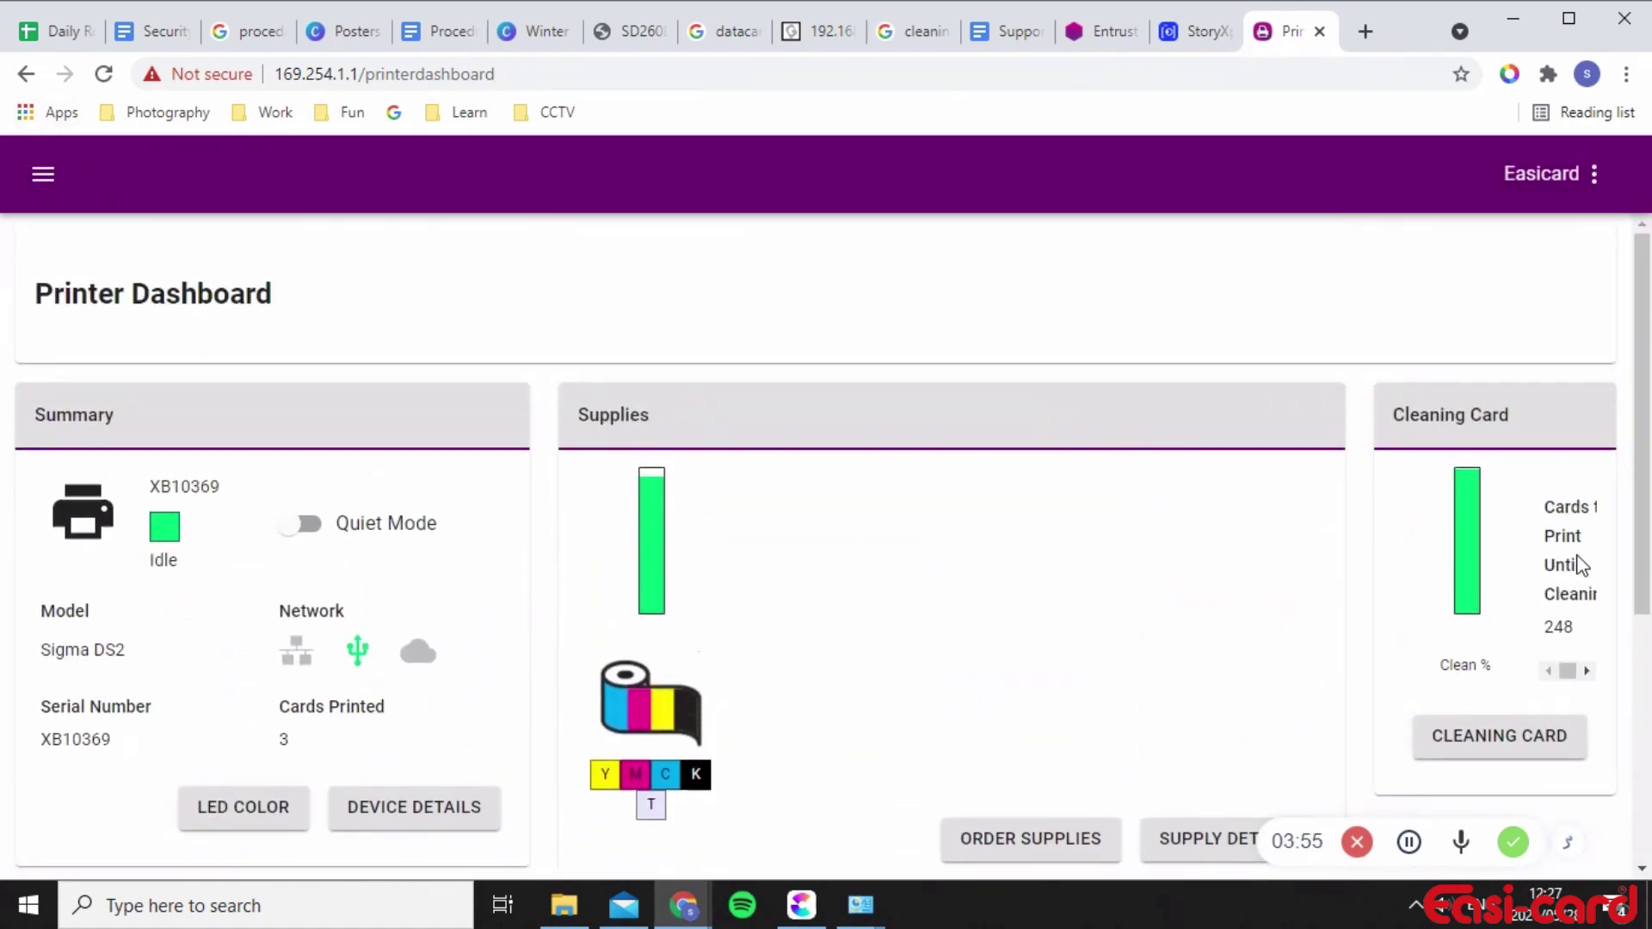
pyautogui.click(1578, 670)
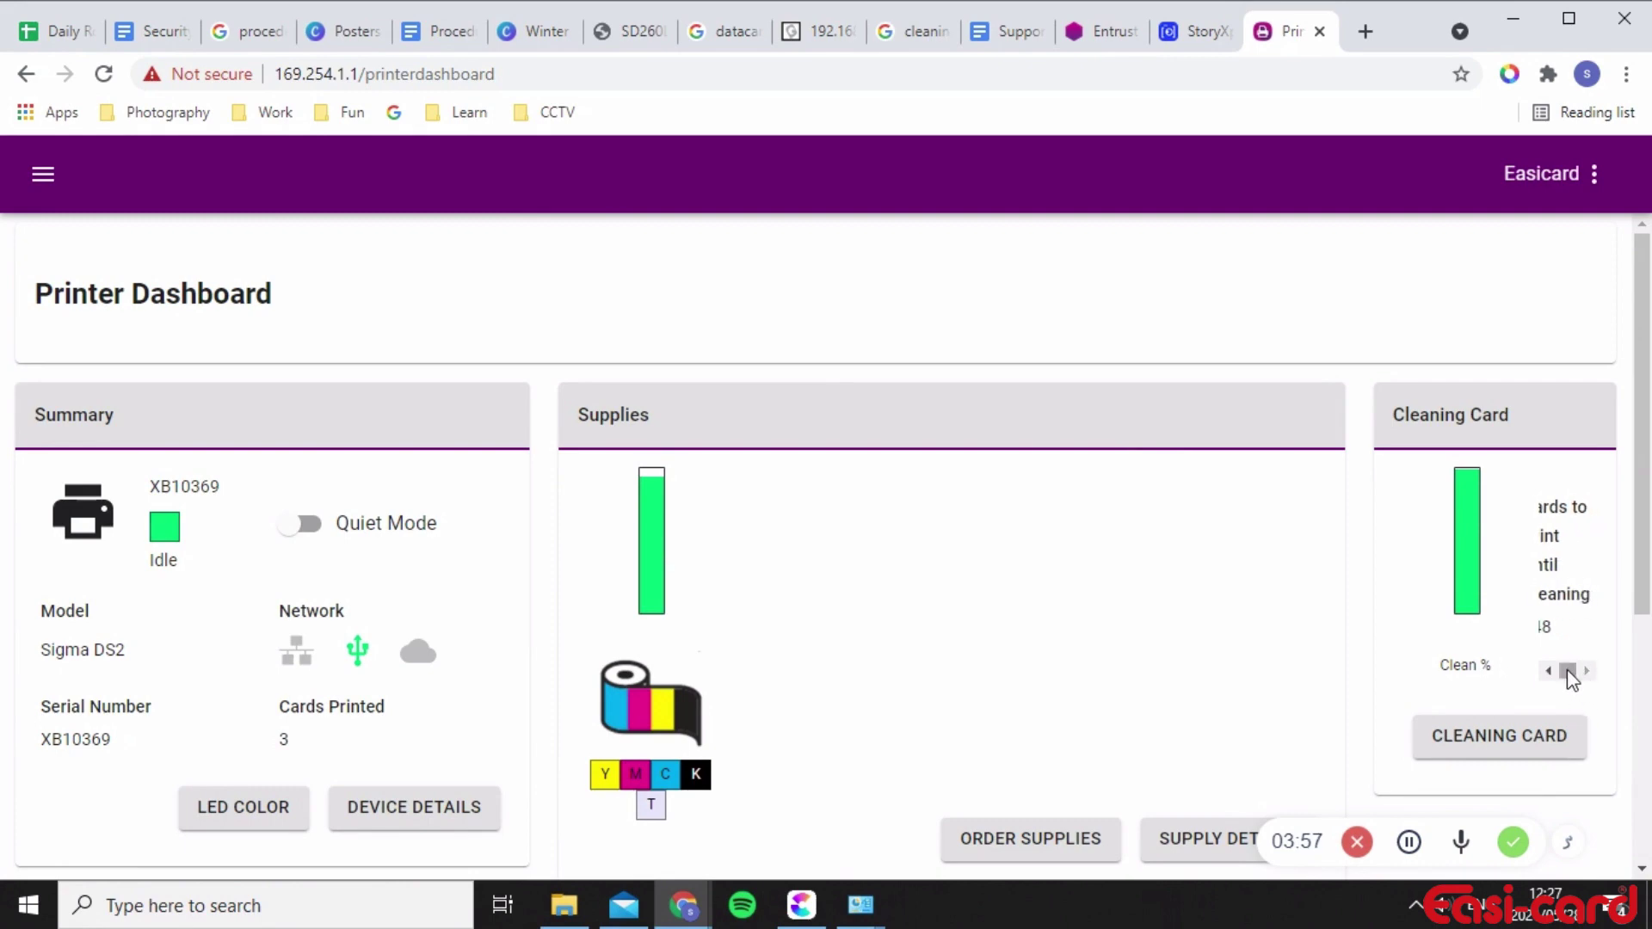
pyautogui.click(1543, 671)
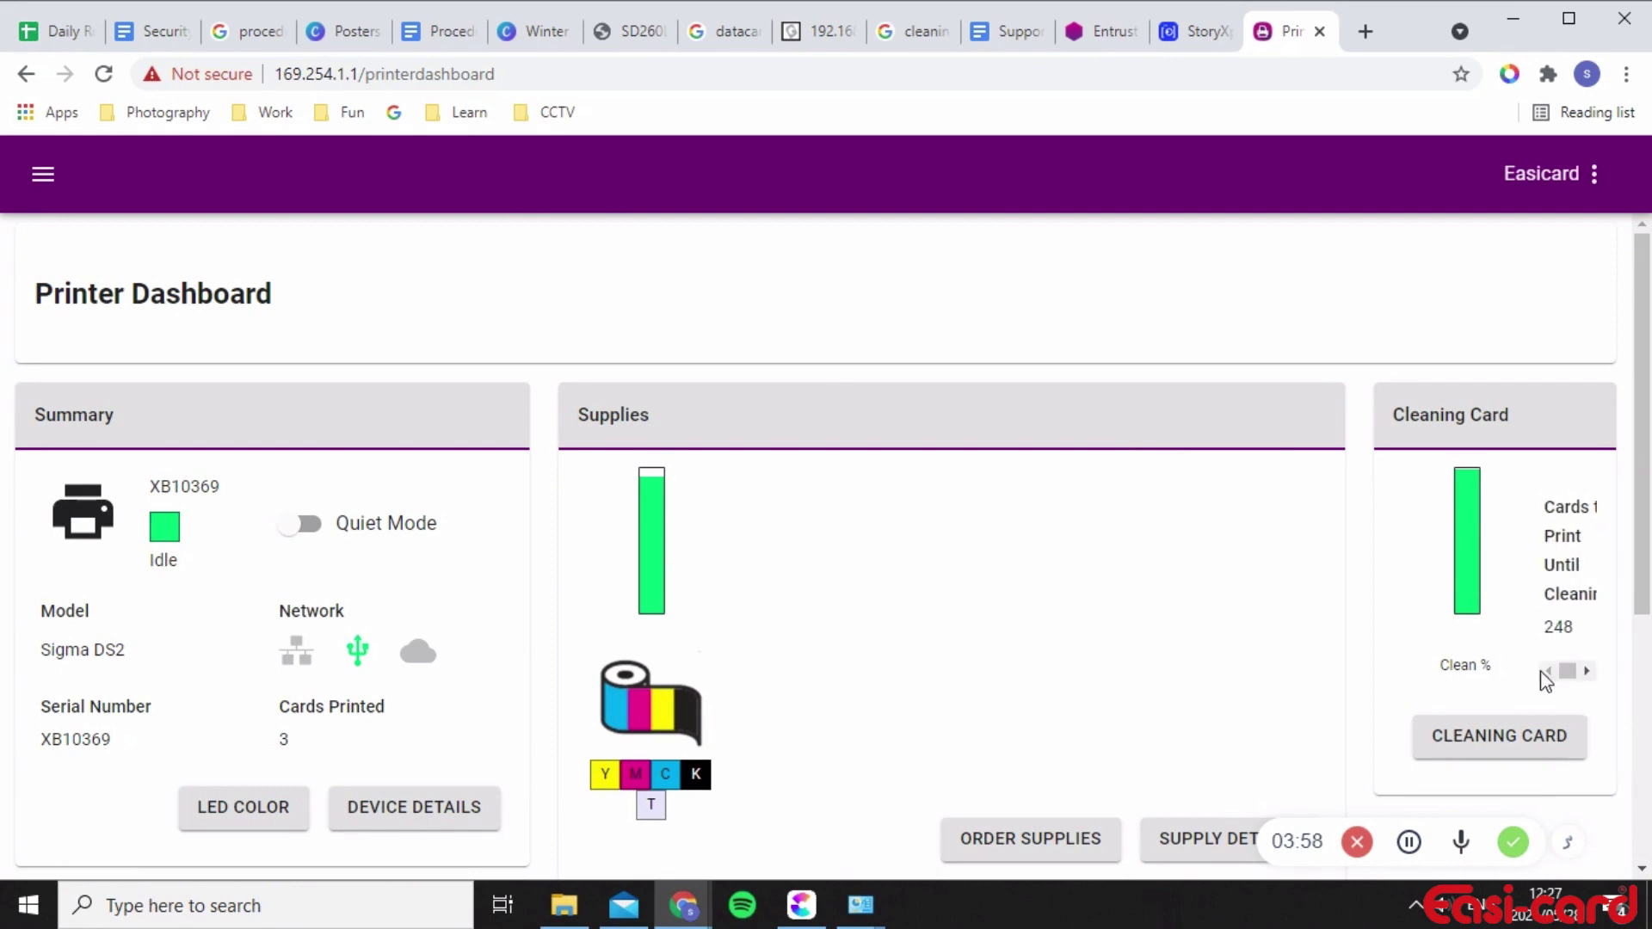
pyautogui.click(1587, 671)
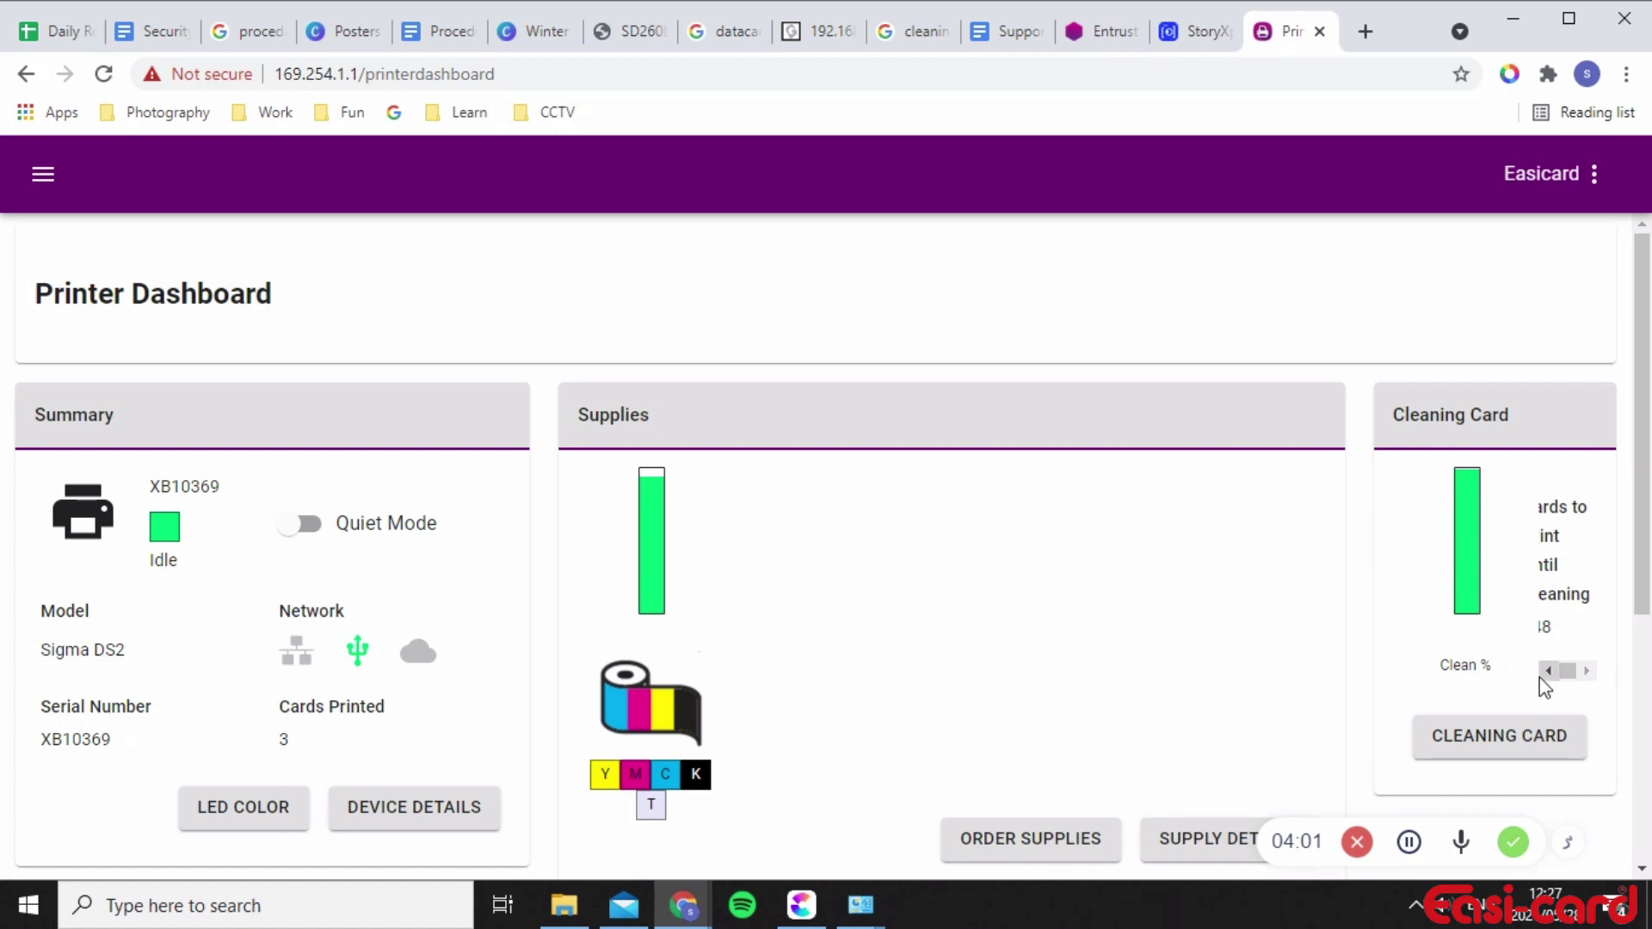
pyautogui.click(1542, 677)
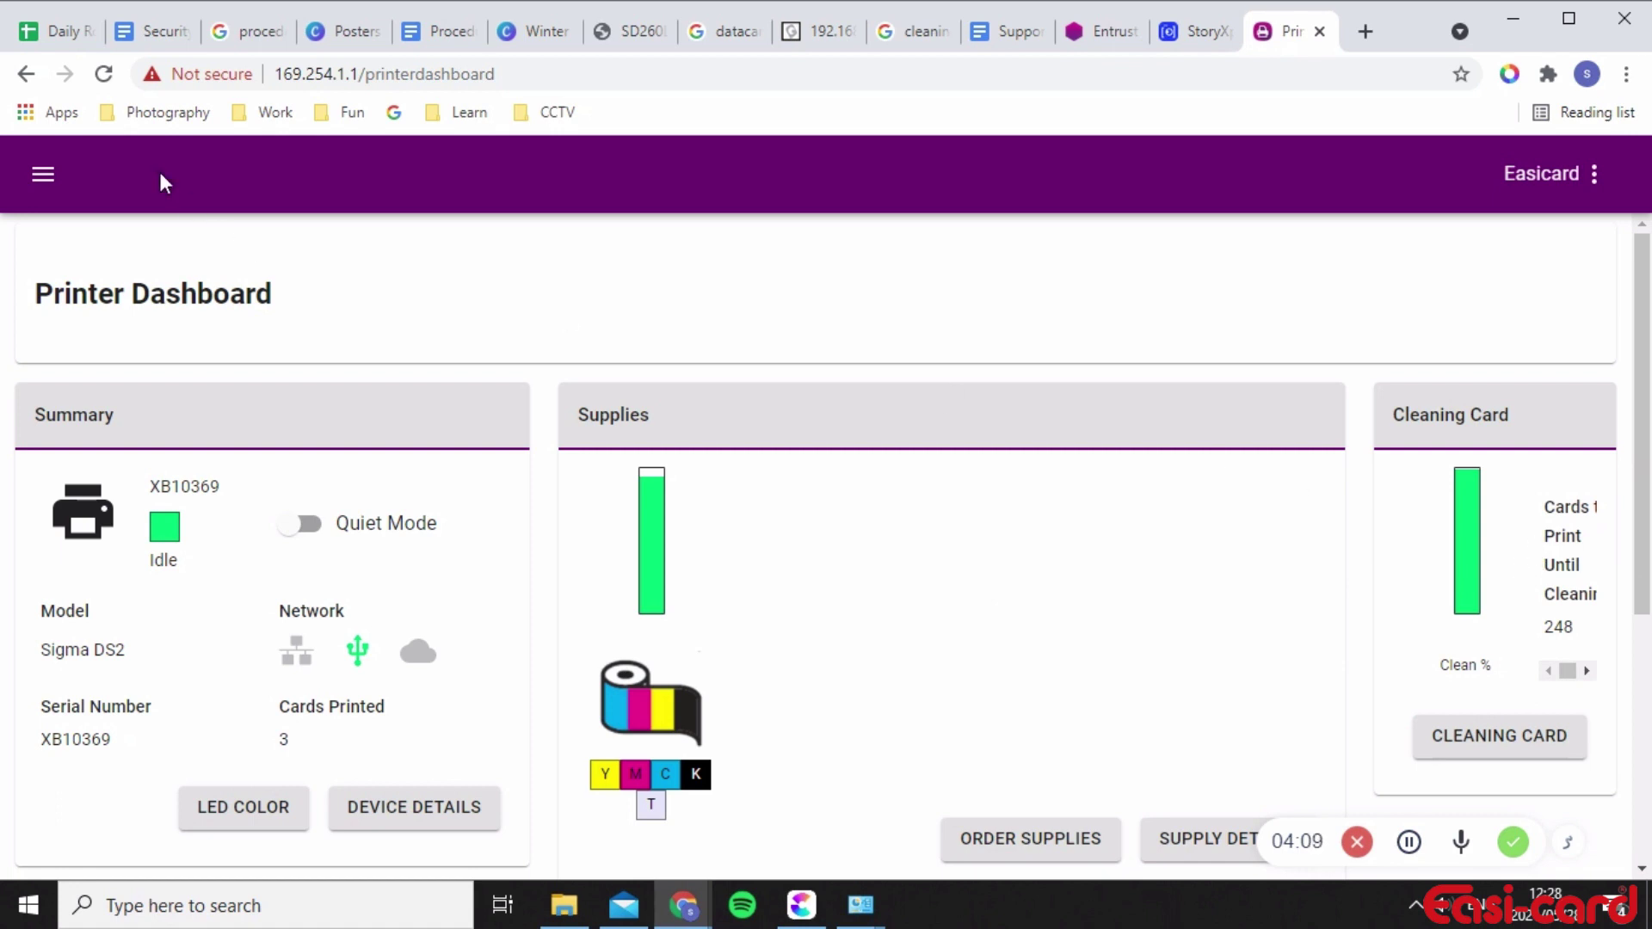
pyautogui.click(307, 527)
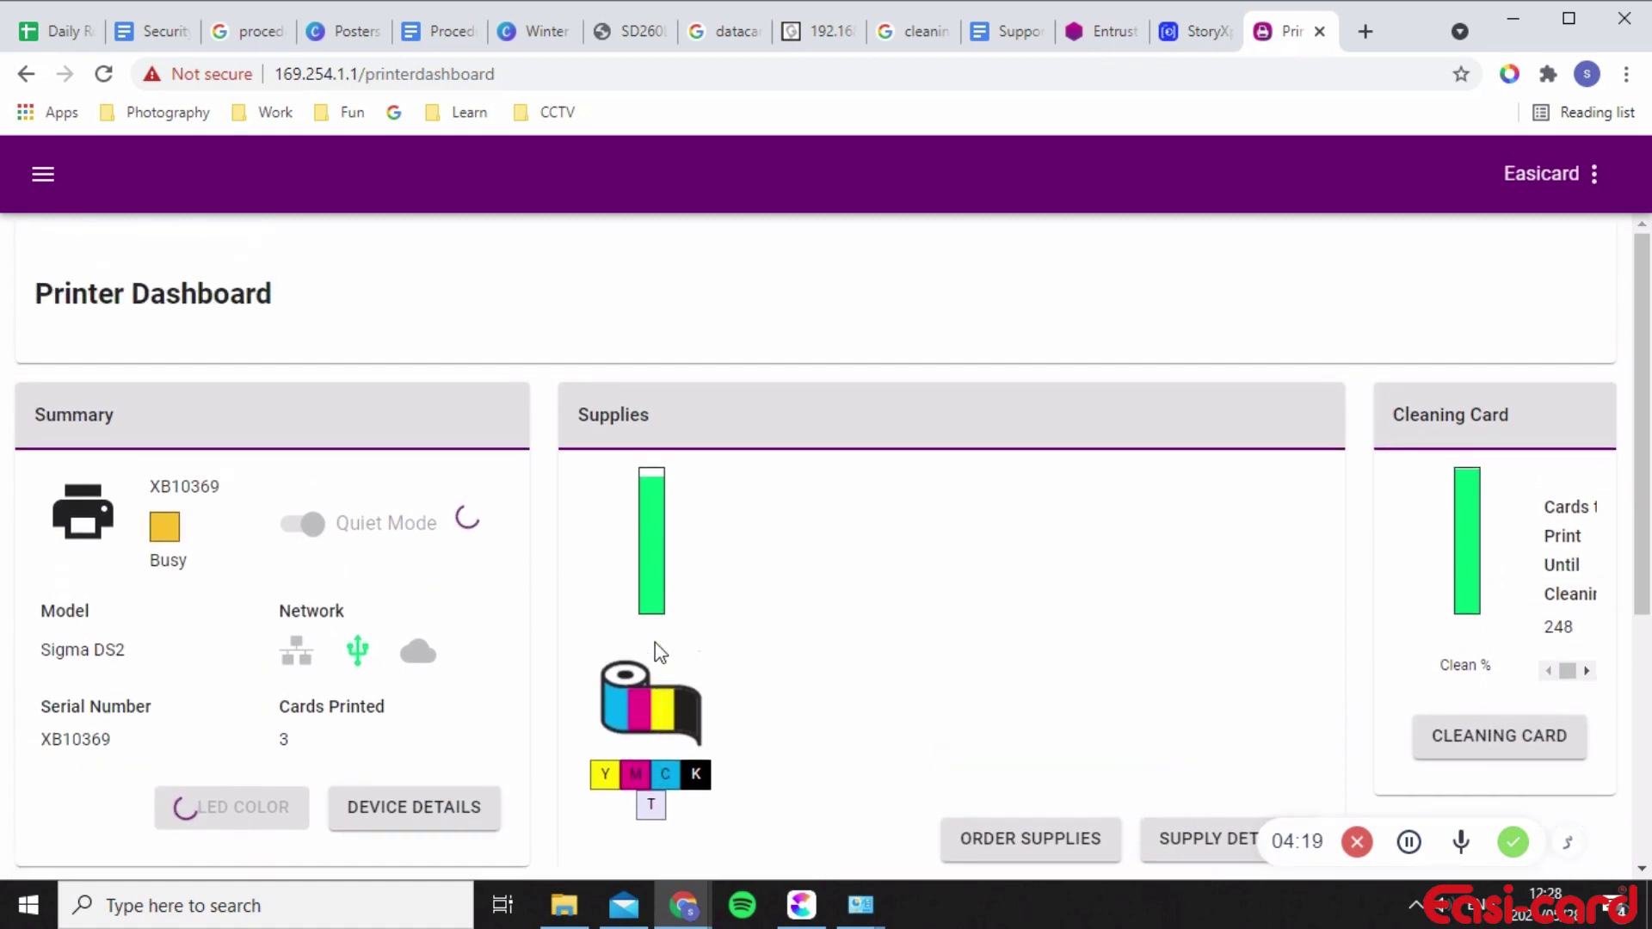
# Step: Let the Quiet Mode change save and the printer return to Idle, then open the navigation menu
pyautogui.scroll(-2, 564, 633)
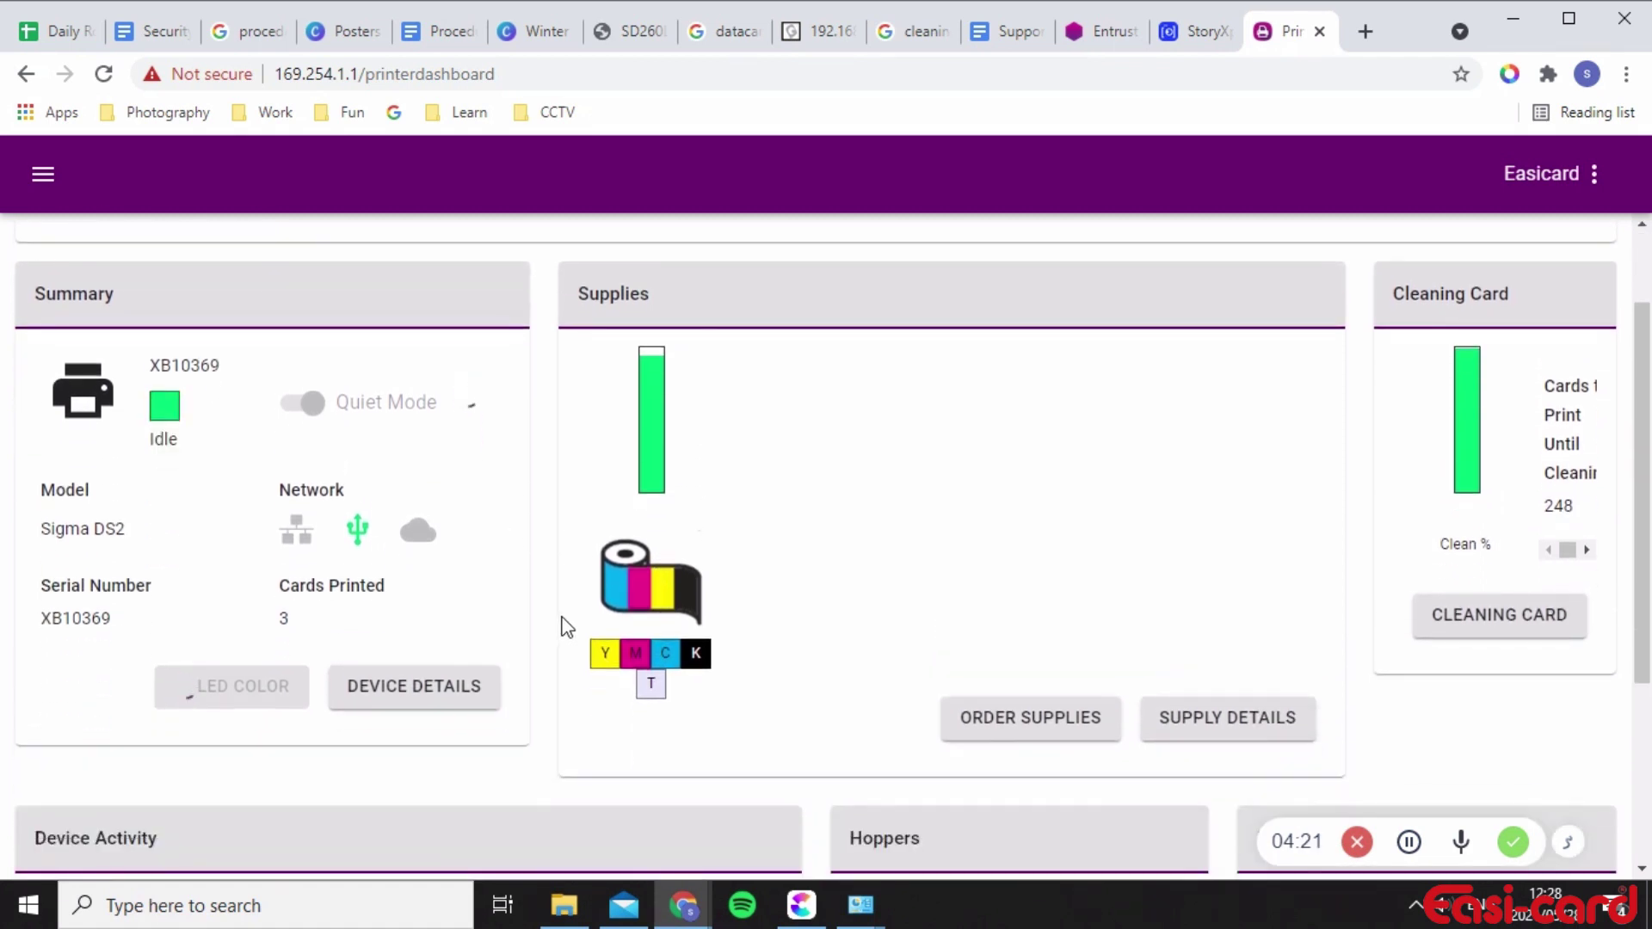
pyautogui.scroll(2, 563, 627)
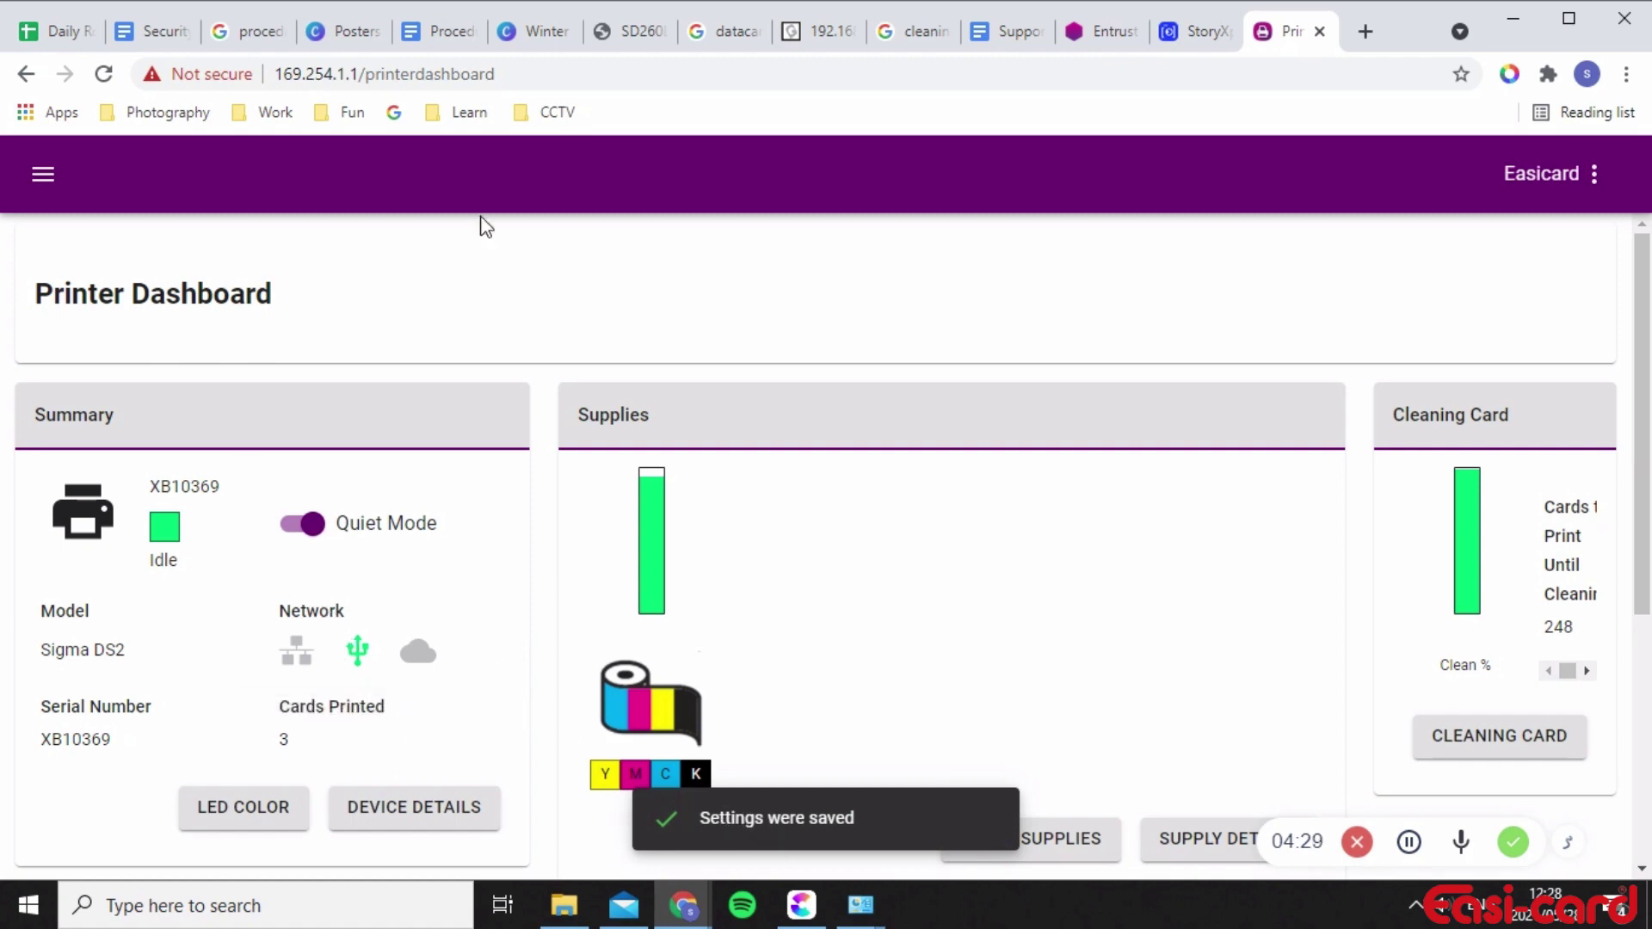
pyautogui.click(43, 193)
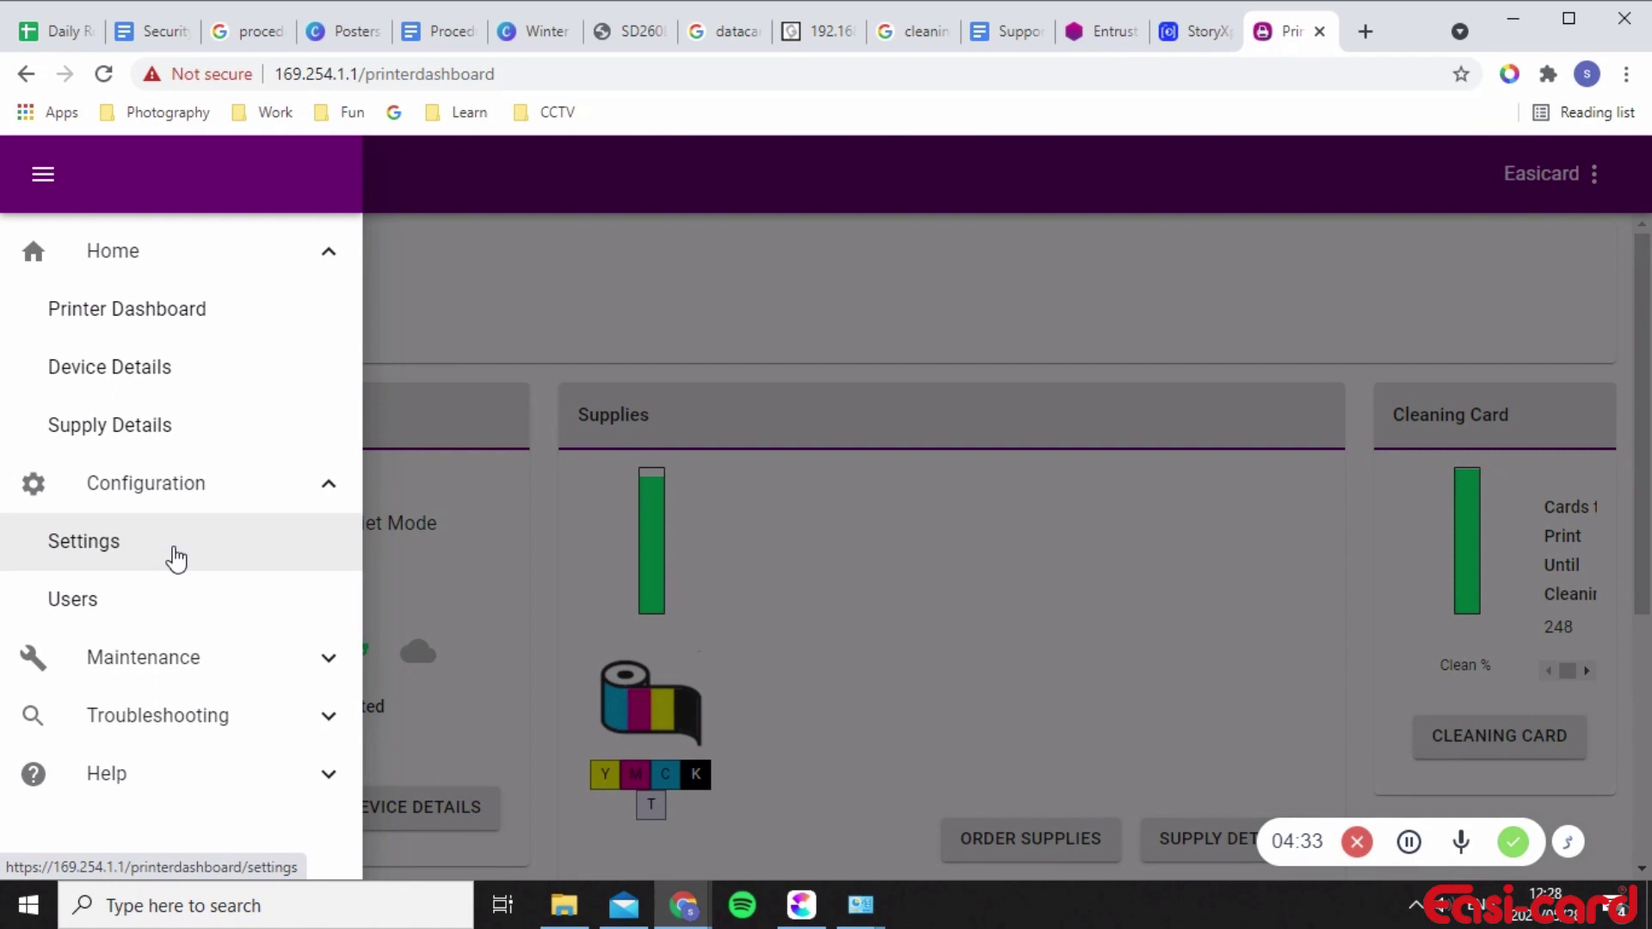
# Step: Collapse Configuration, expand Maintenance to show Cleaning Card and Test Card, then re-expand Configuration
pyautogui.click(203, 495)
pyautogui.click(197, 540)
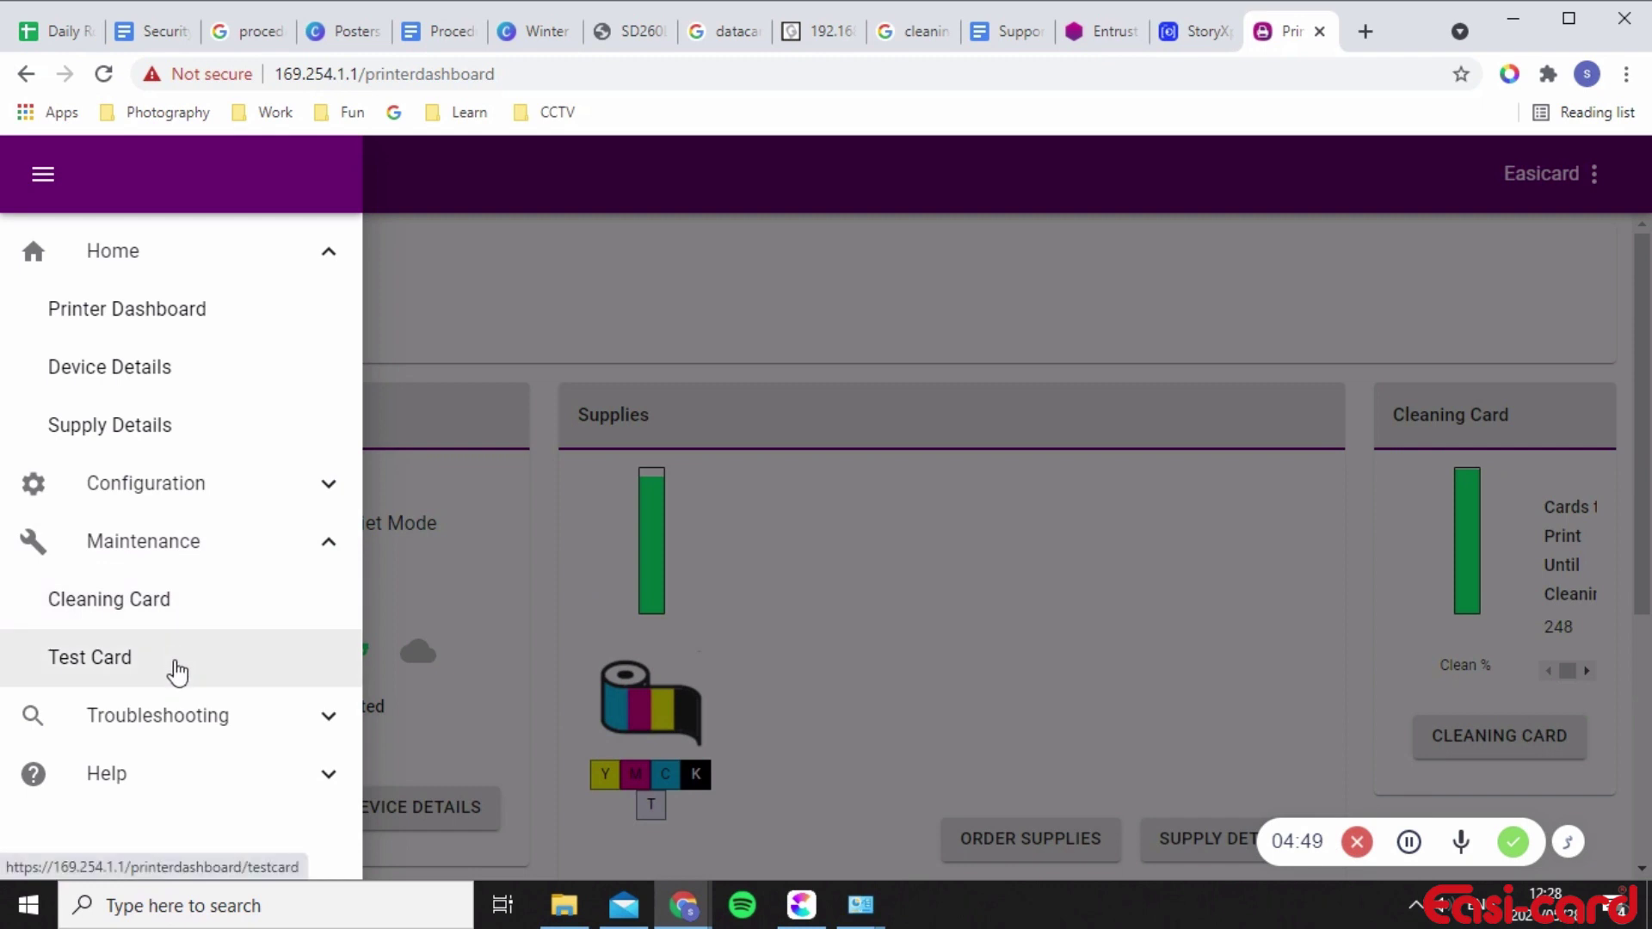
pyautogui.click(196, 509)
# Step: Open the Settings page and switch its category to Print
pyautogui.click(175, 544)
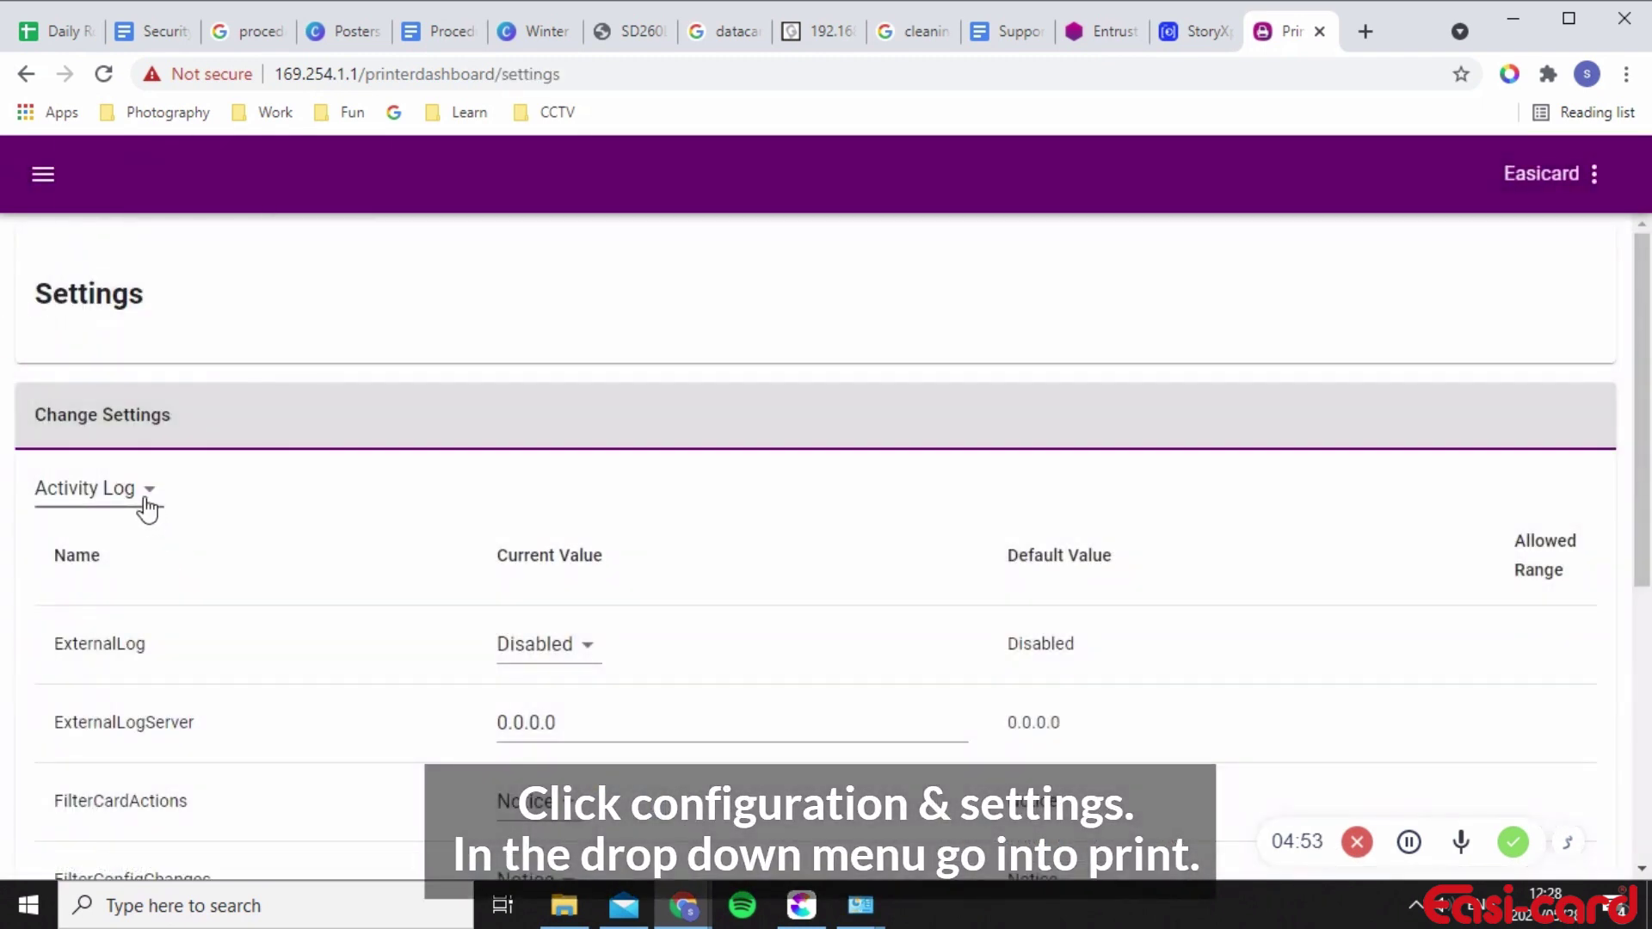
pyautogui.click(140, 496)
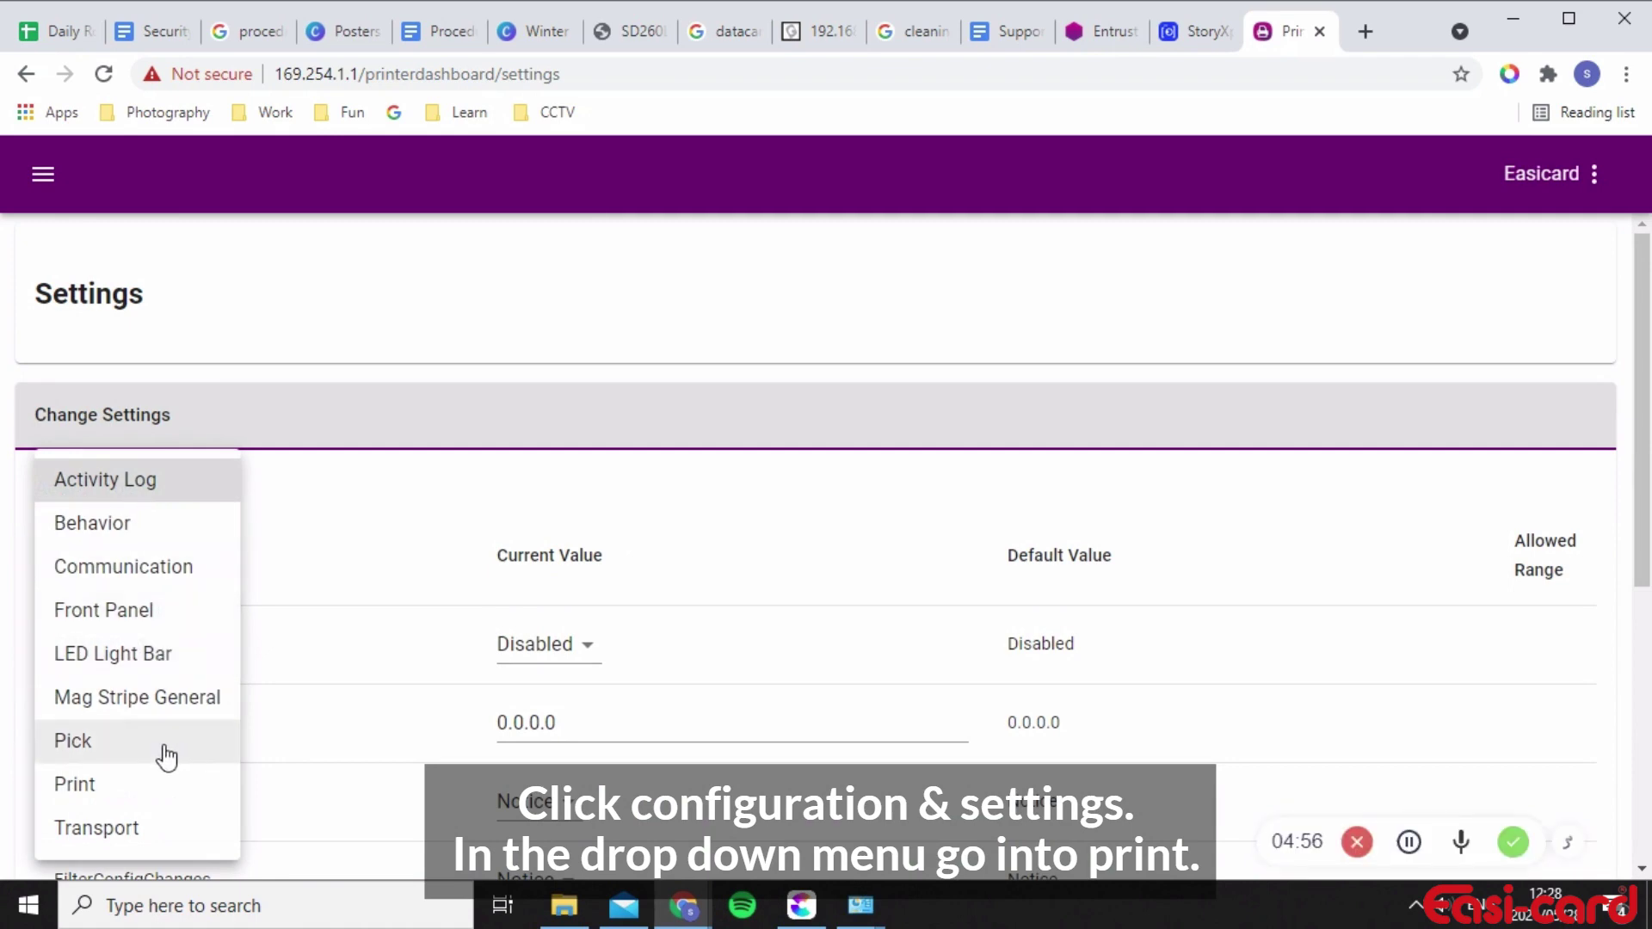
pyautogui.click(165, 785)
# Step: Review the Print settings, such as CardAmbientTemp 25 and ColorMode TrueColor_ICC, then reopen the category list
pyautogui.scroll(-3, 209, 768)
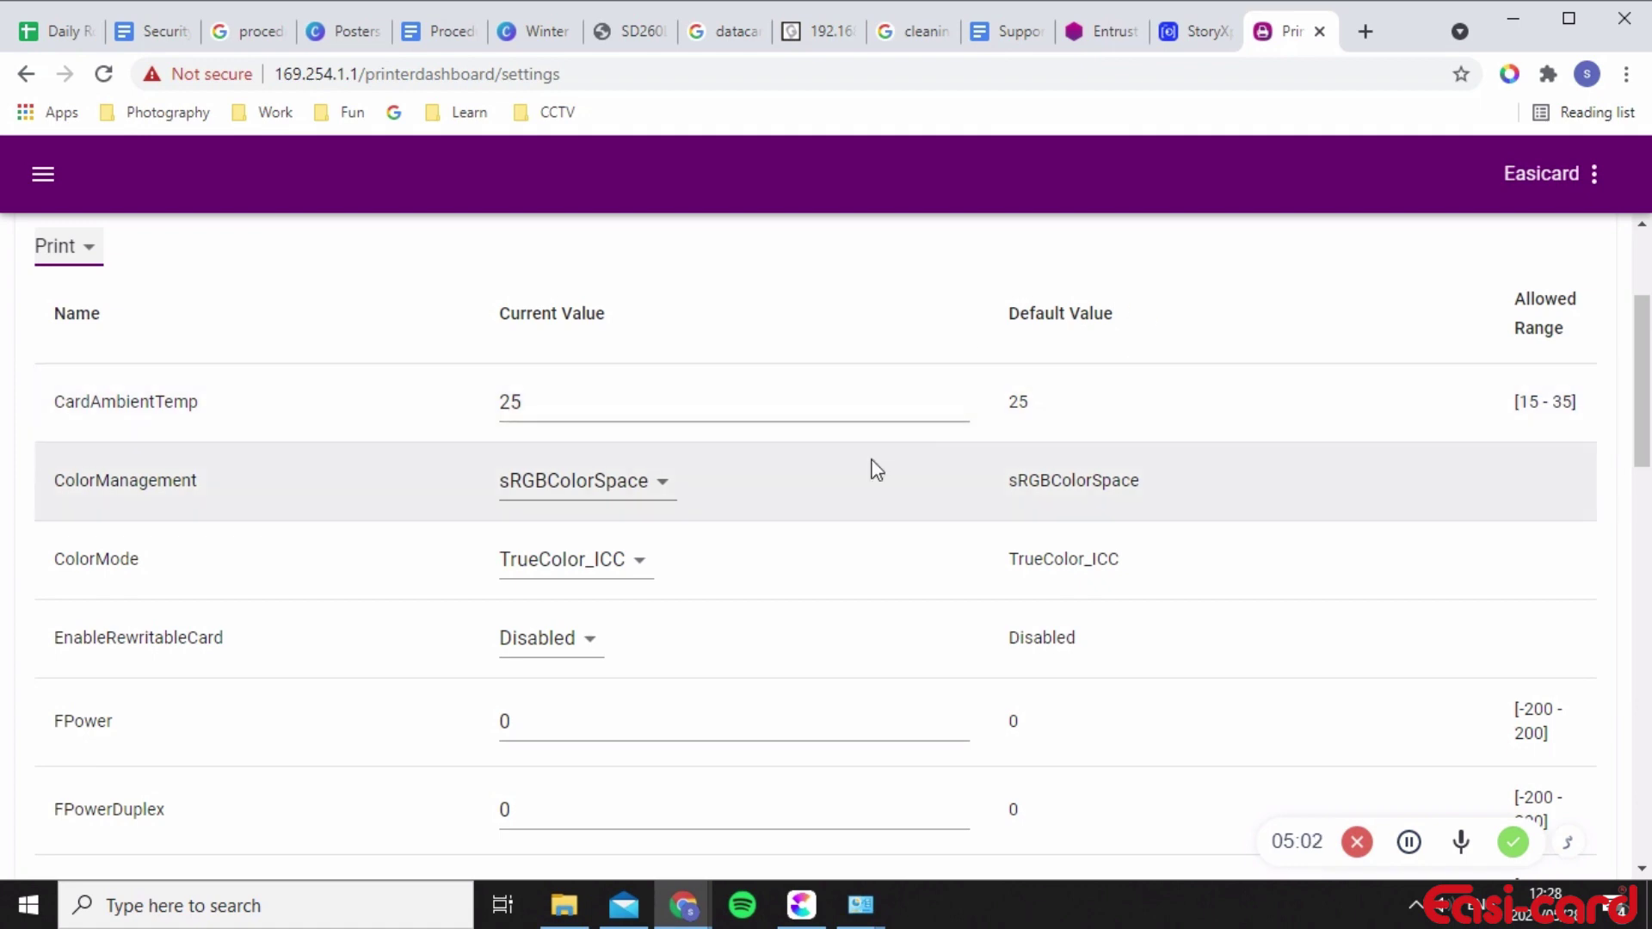
pyautogui.scroll(-4, 1119, 534)
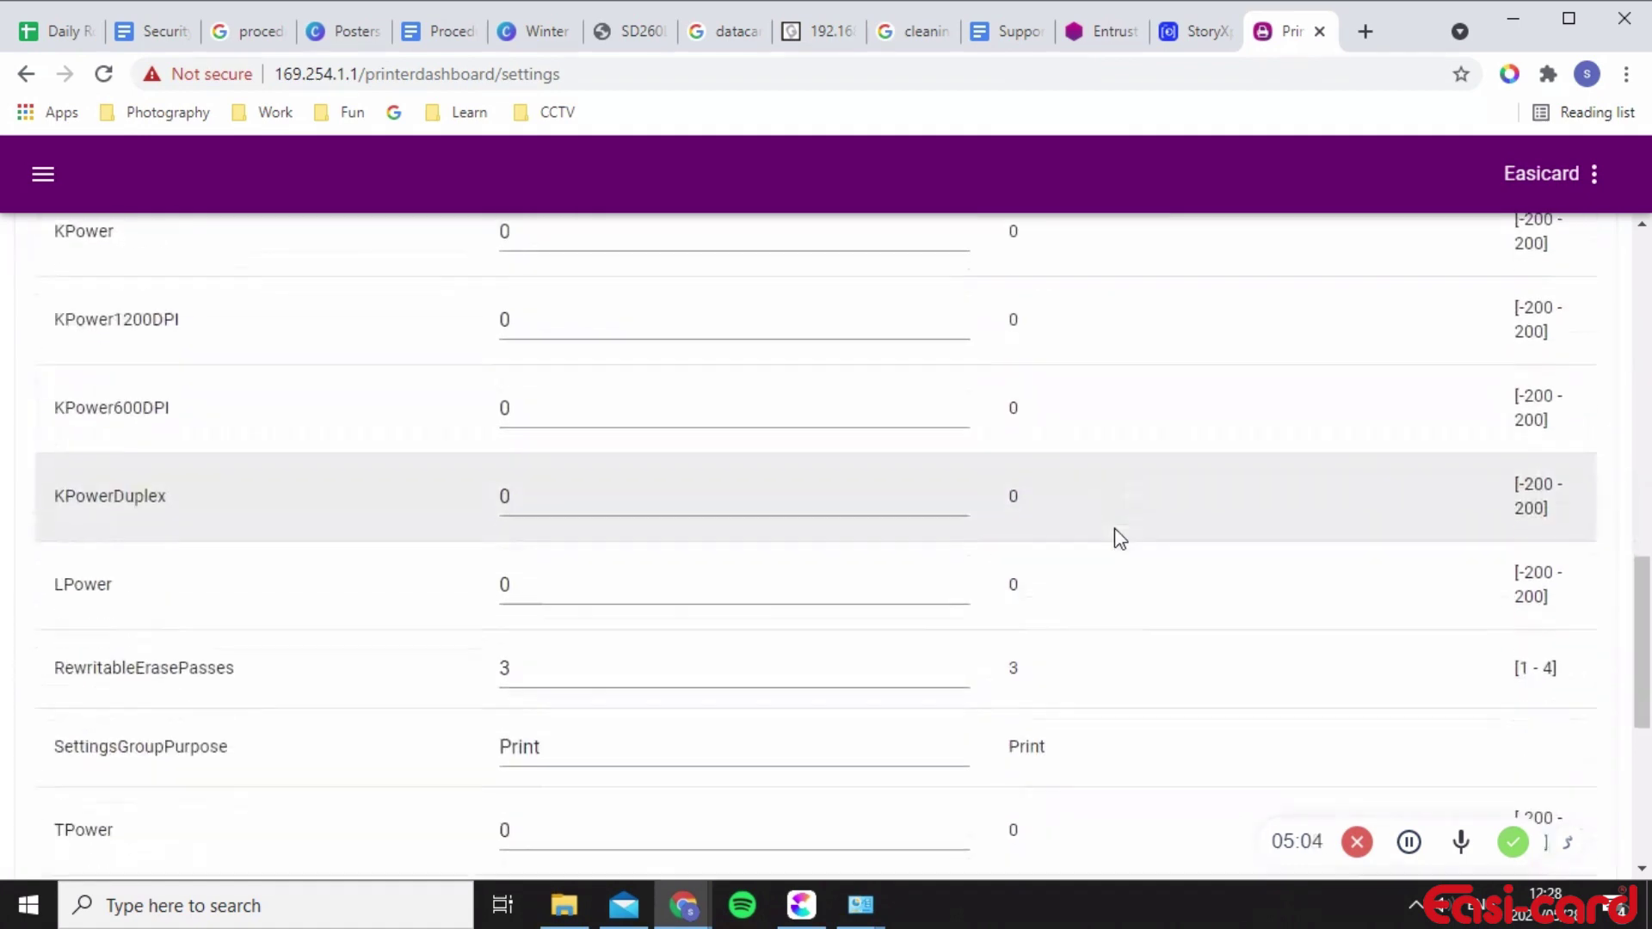
pyautogui.scroll(-12, 1117, 535)
pyautogui.scroll(12, 1117, 536)
pyautogui.scroll(5, 1112, 520)
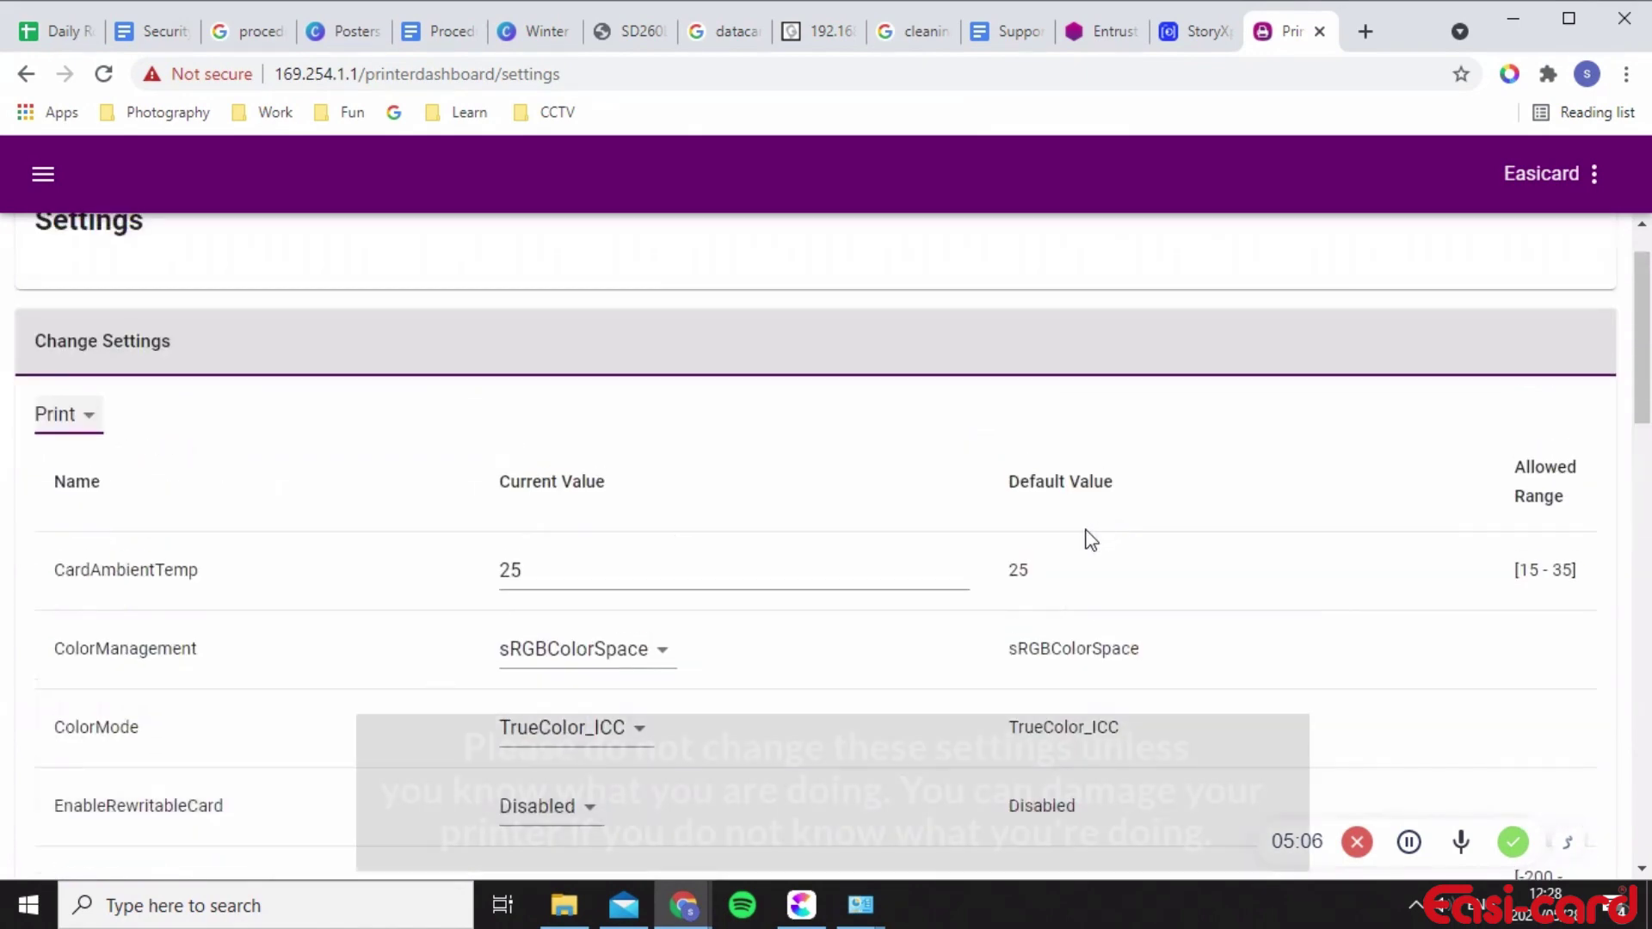
pyautogui.scroll(-2, 1132, 698)
pyautogui.scroll(-1, 1132, 671)
pyautogui.scroll(2, 1132, 668)
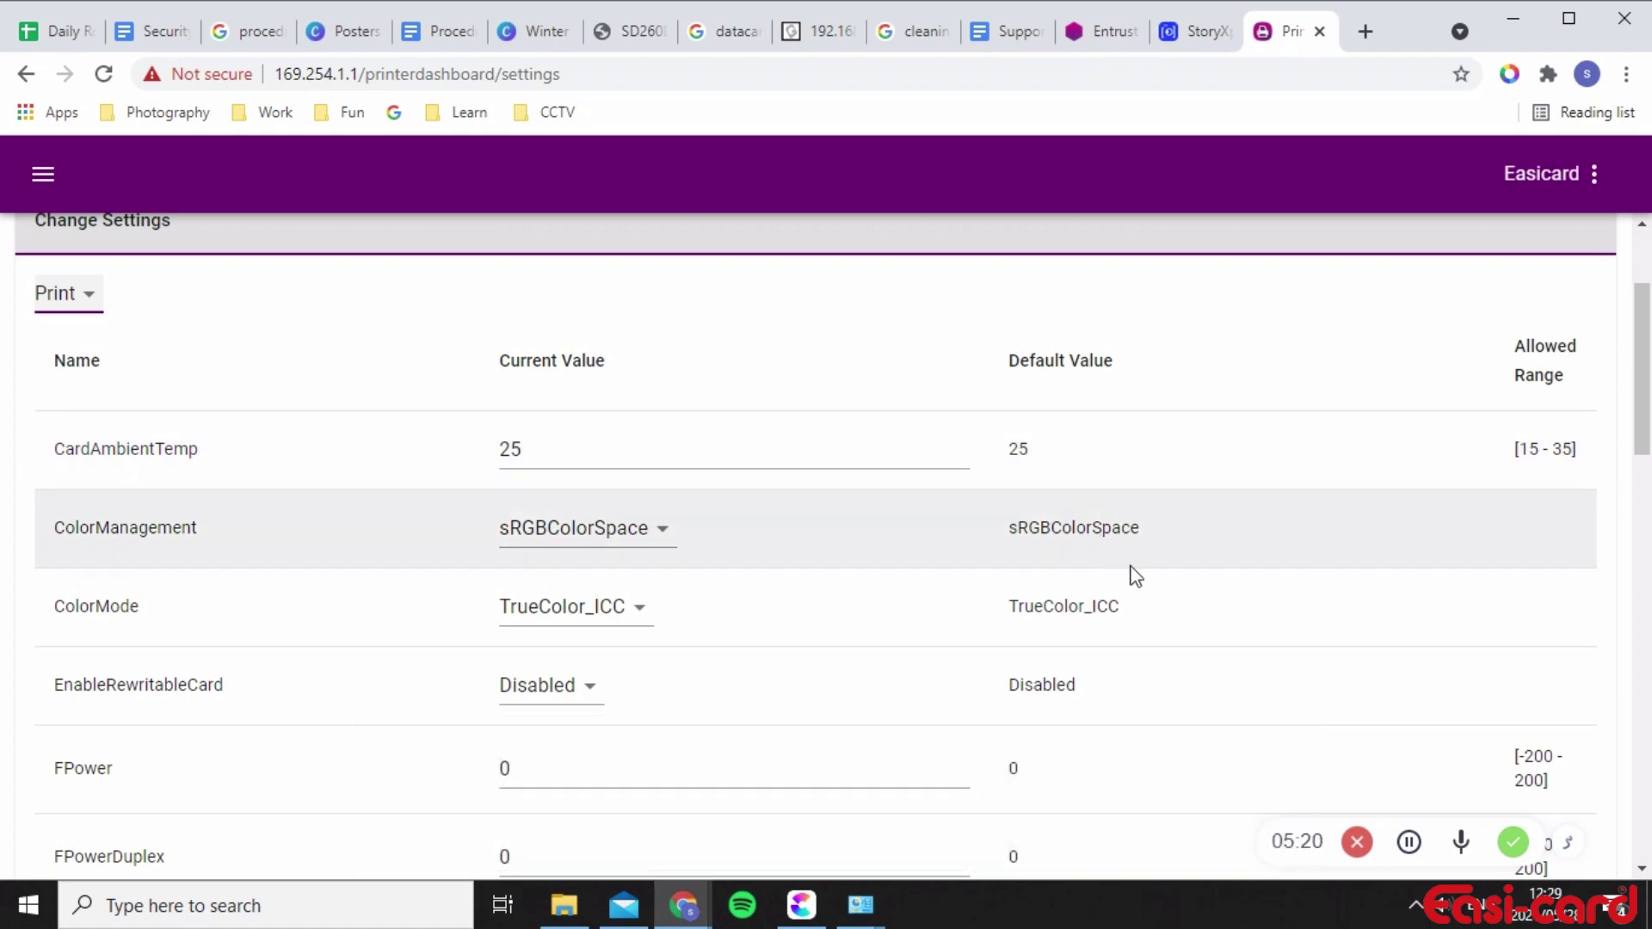
pyautogui.scroll(-6, 1094, 611)
pyautogui.scroll(8, 1091, 623)
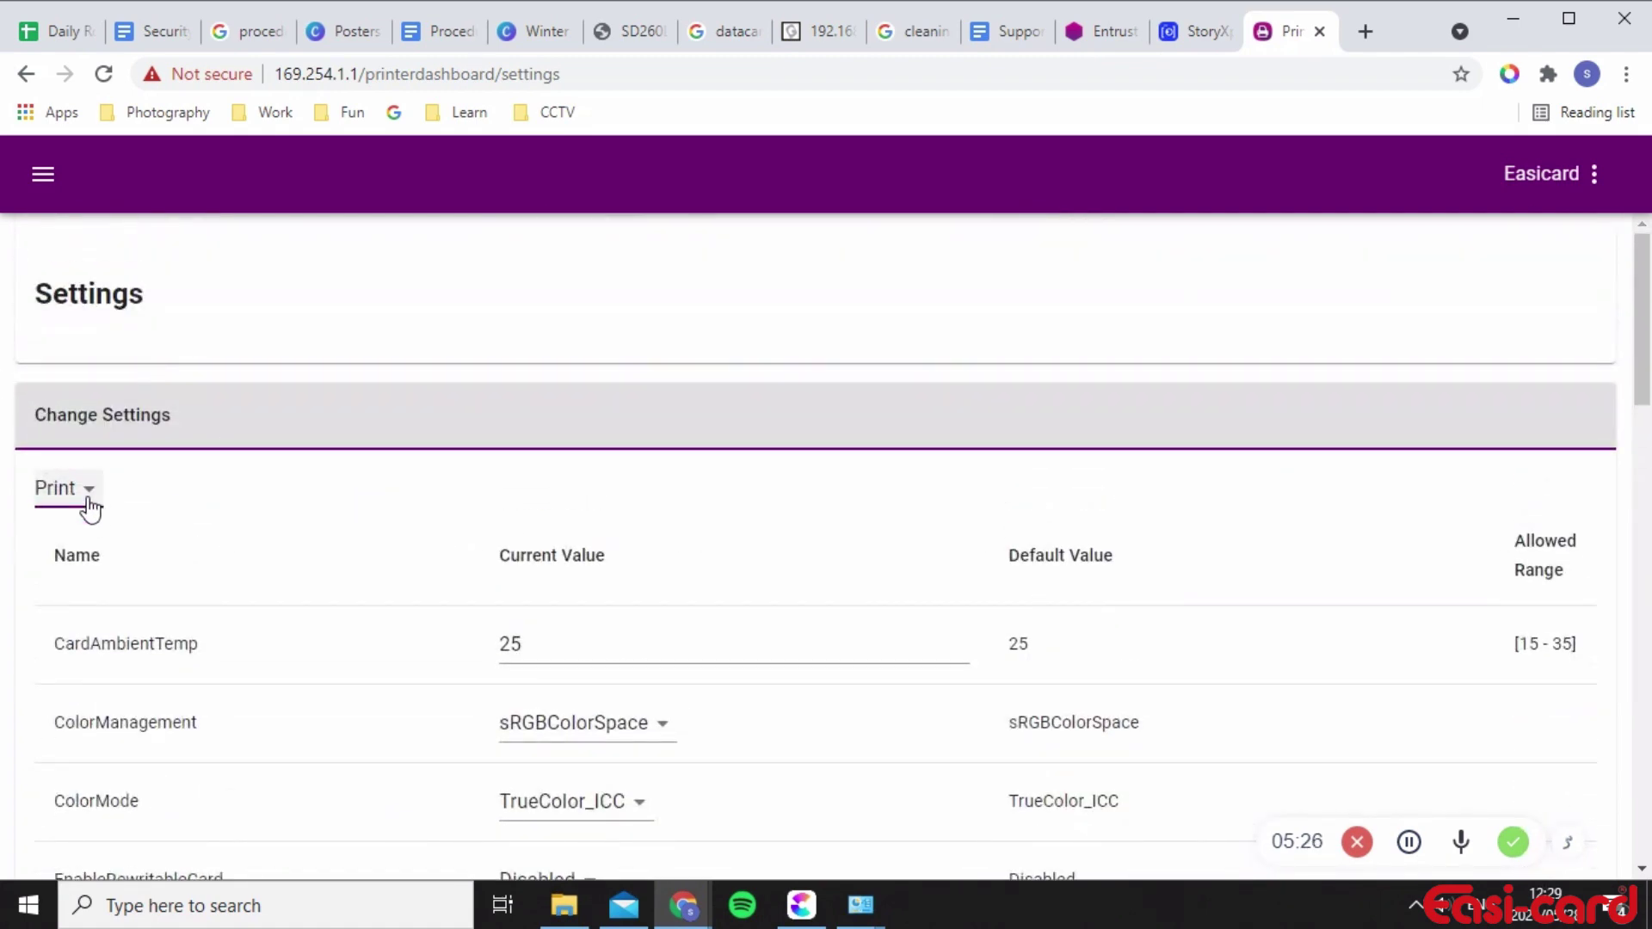
pyautogui.click(86, 504)
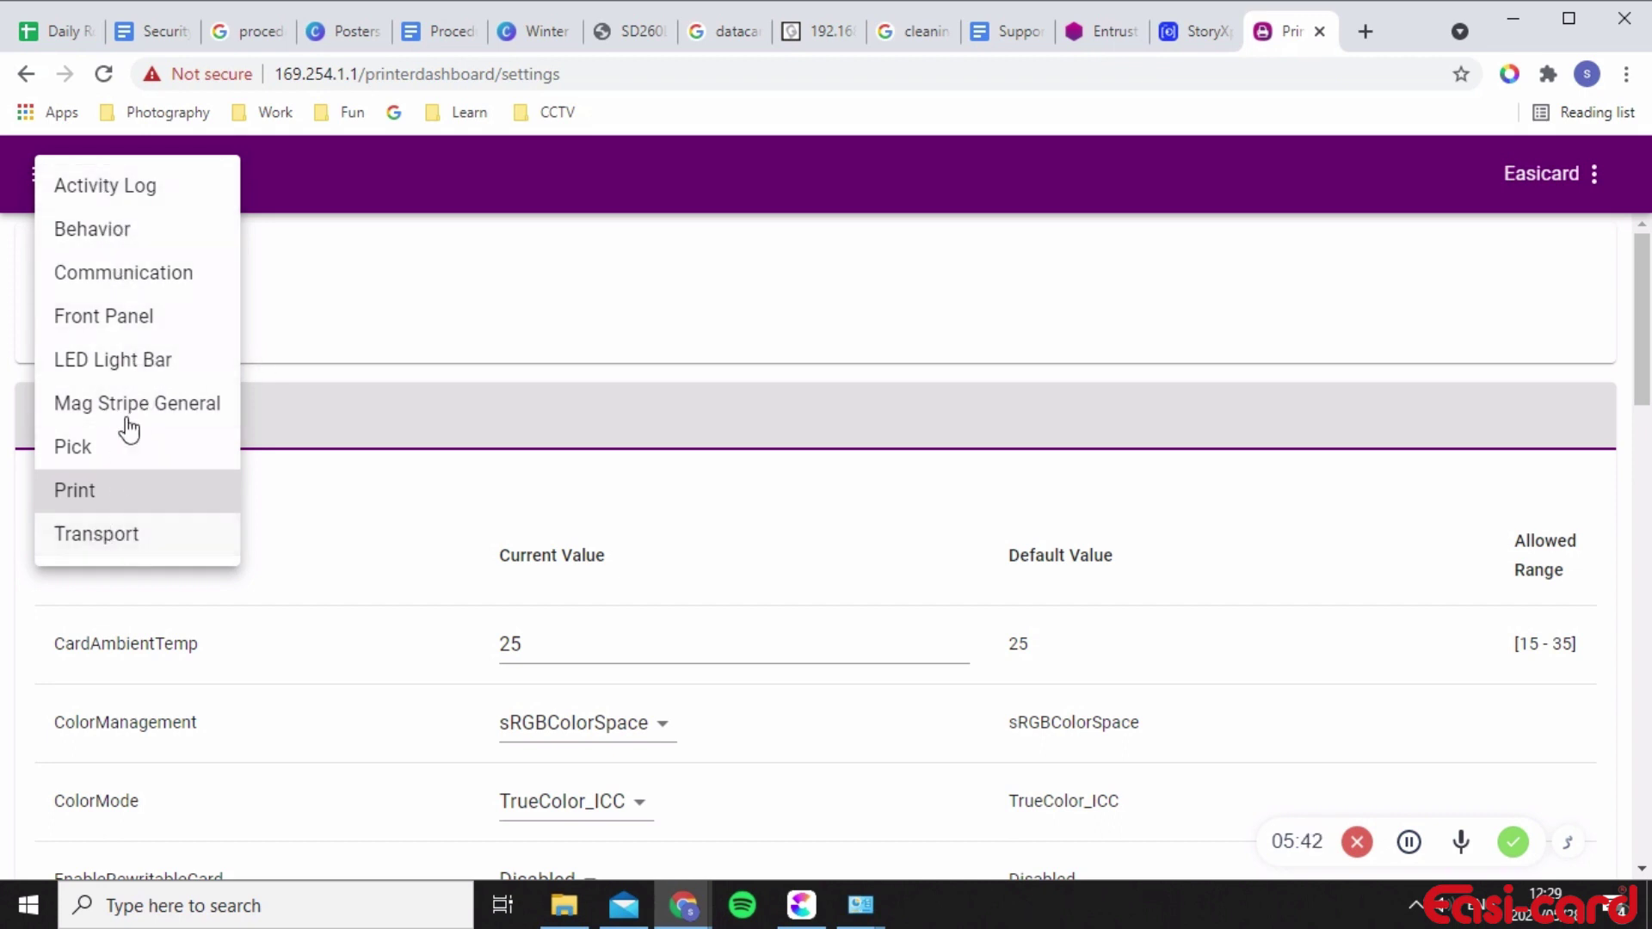
# Step: Close the category list leaving Print selected and go back to the Printer Dashboard
pyautogui.click(414, 345)
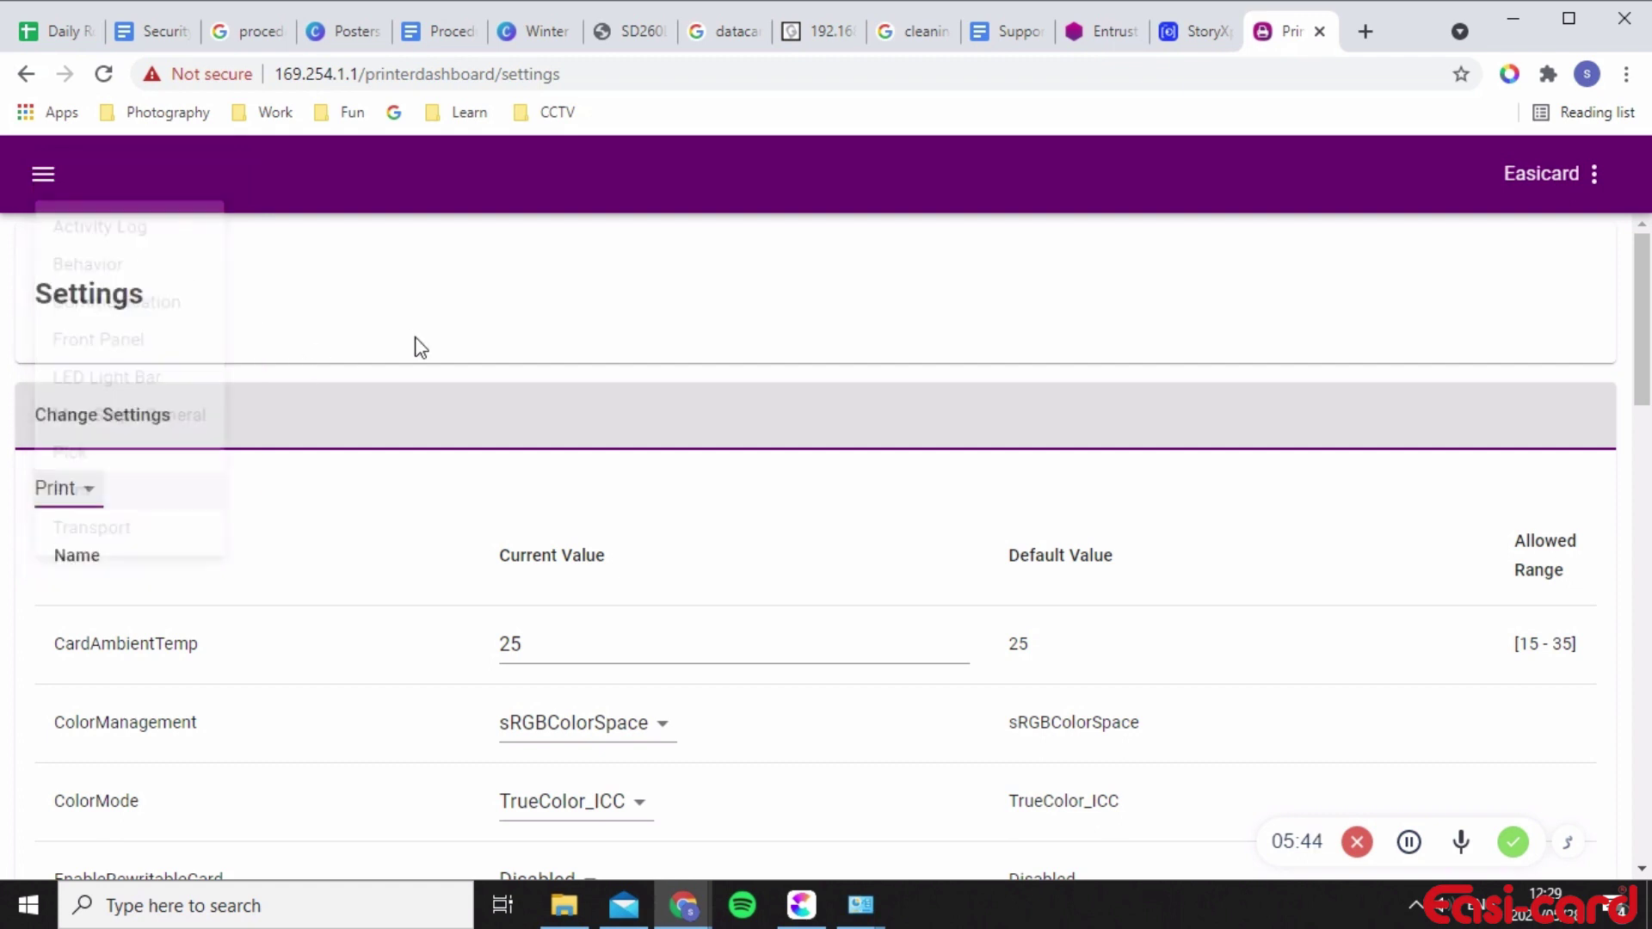
pyautogui.click(43, 174)
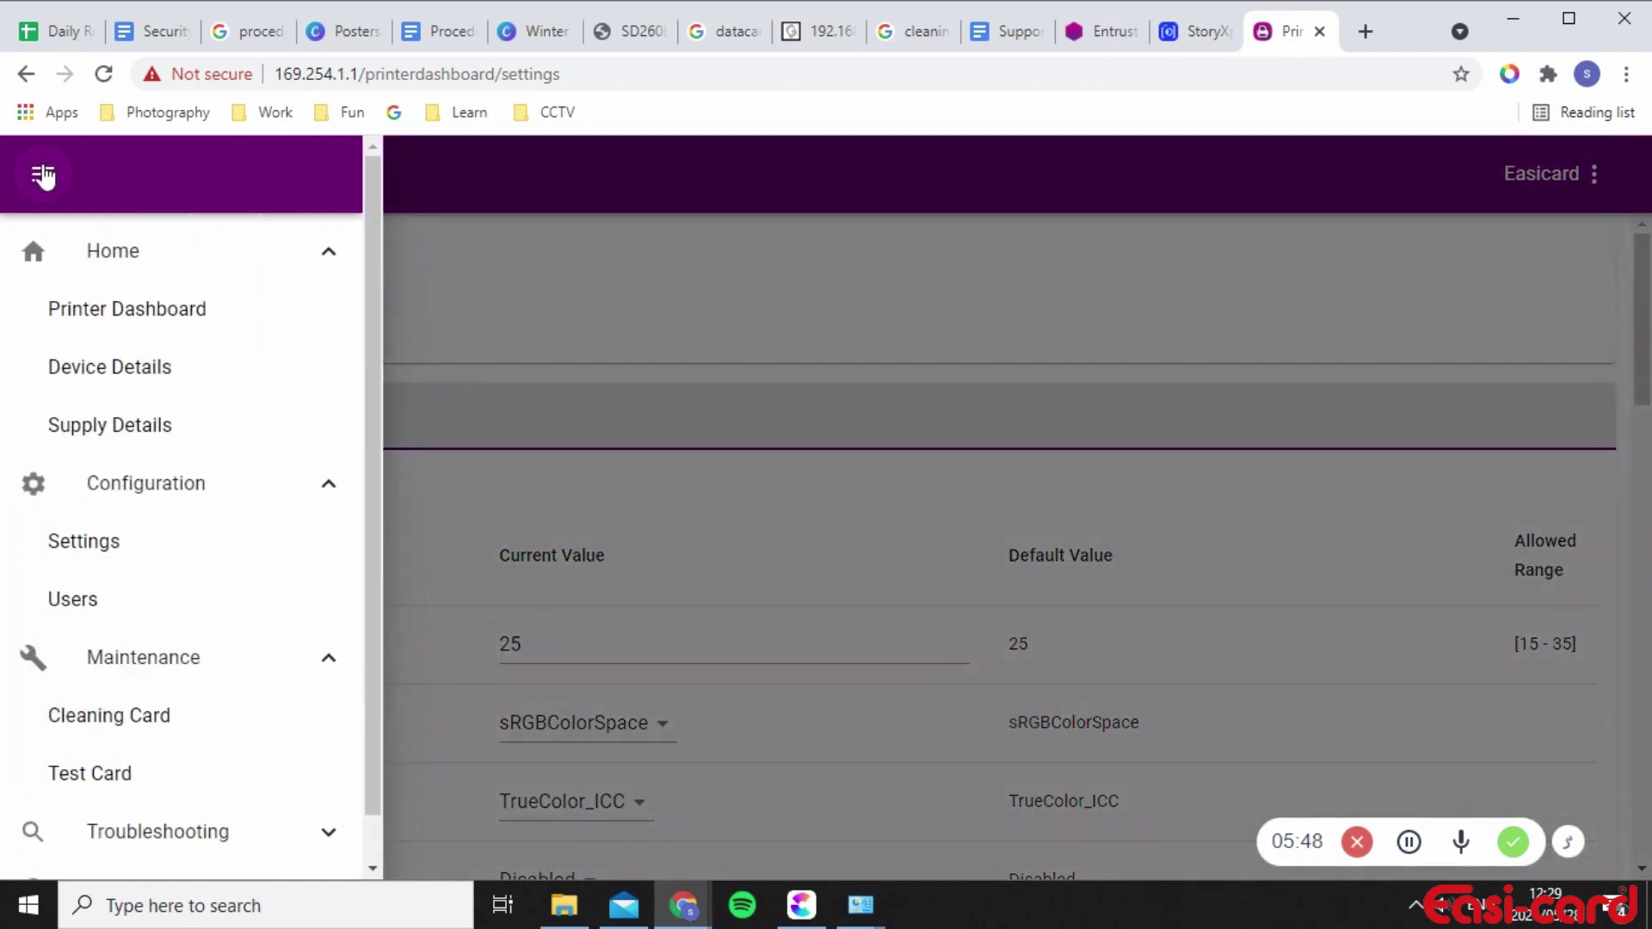
pyautogui.click(155, 327)
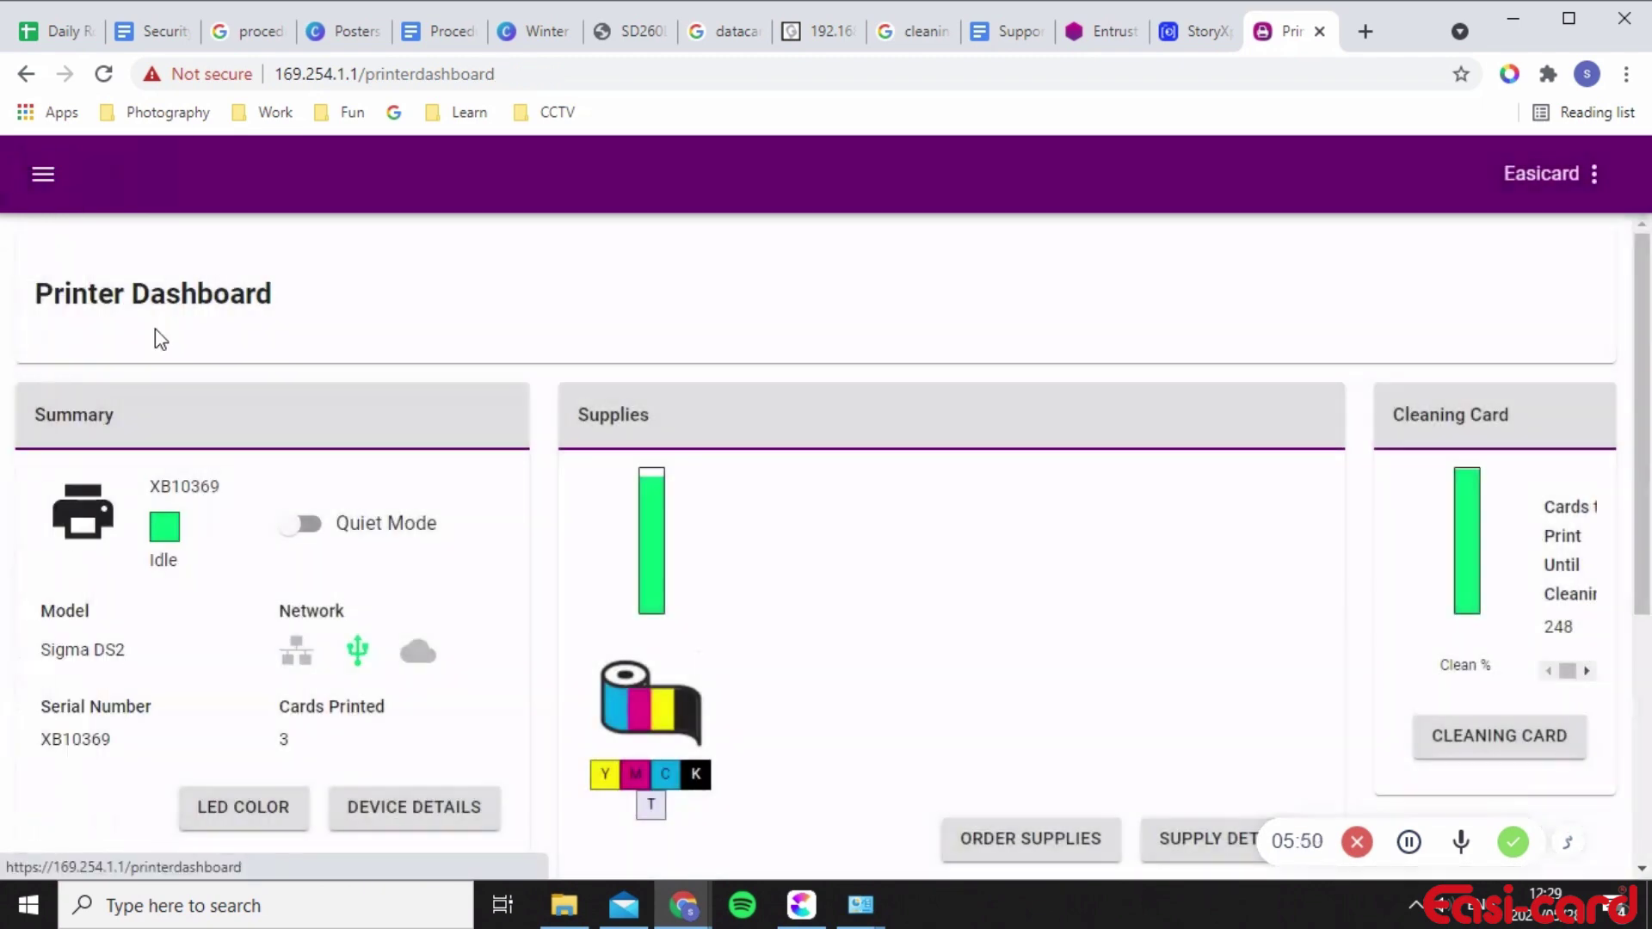
pyautogui.scroll(-4, 734, 468)
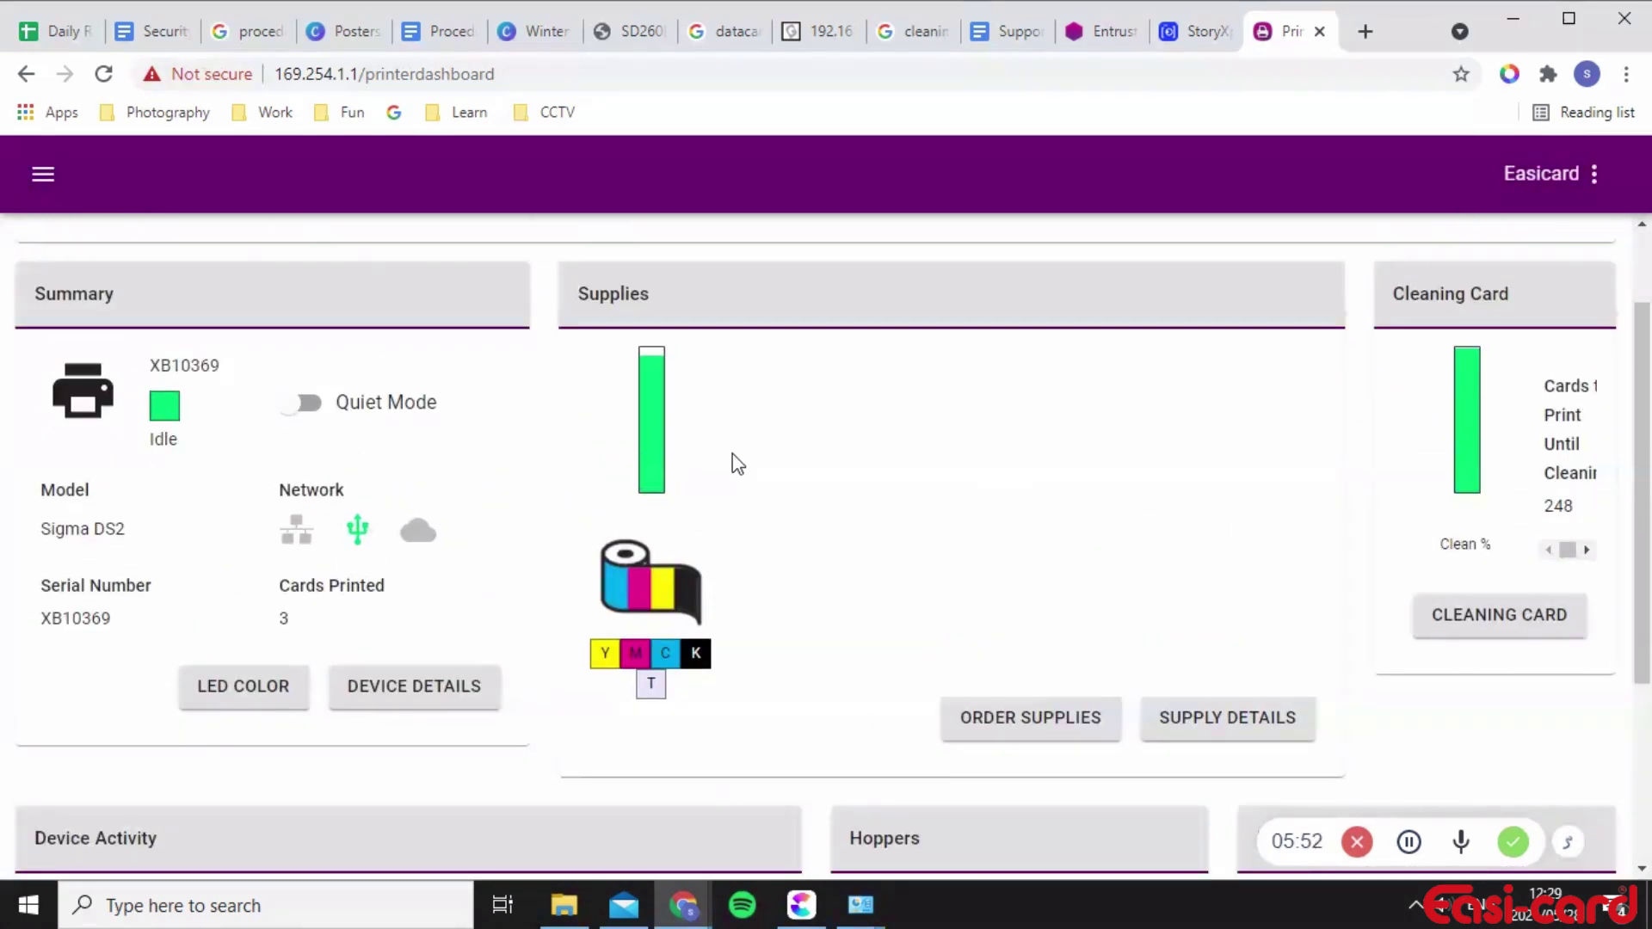